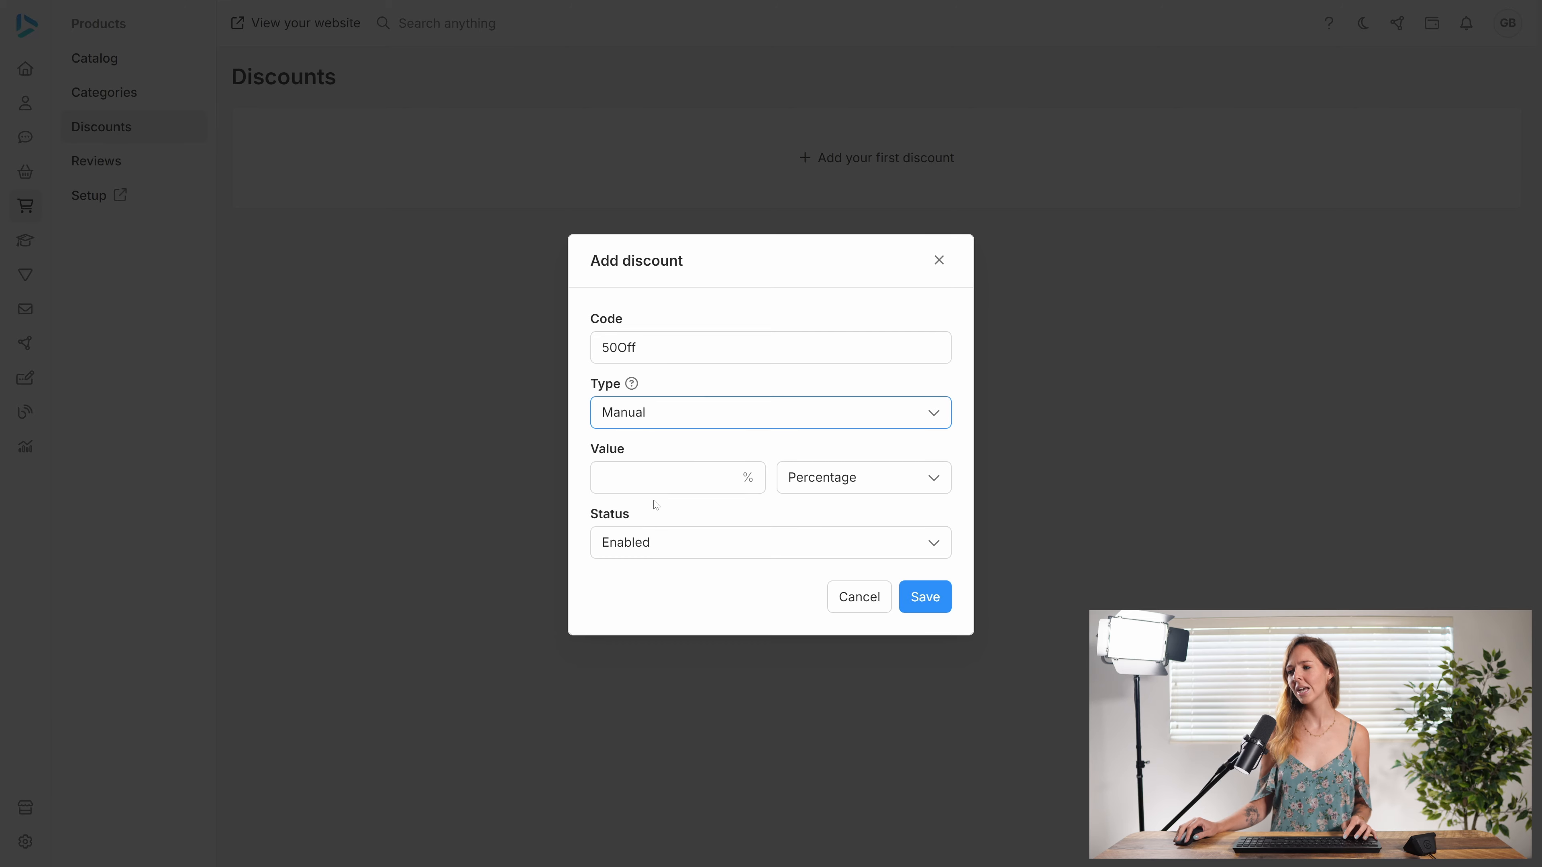
Set the new 50Off discount's value to 50 percent and save it
{"action": "left_click", "coordinate": [655, 480]}
{"action": "type", "text": "50"}
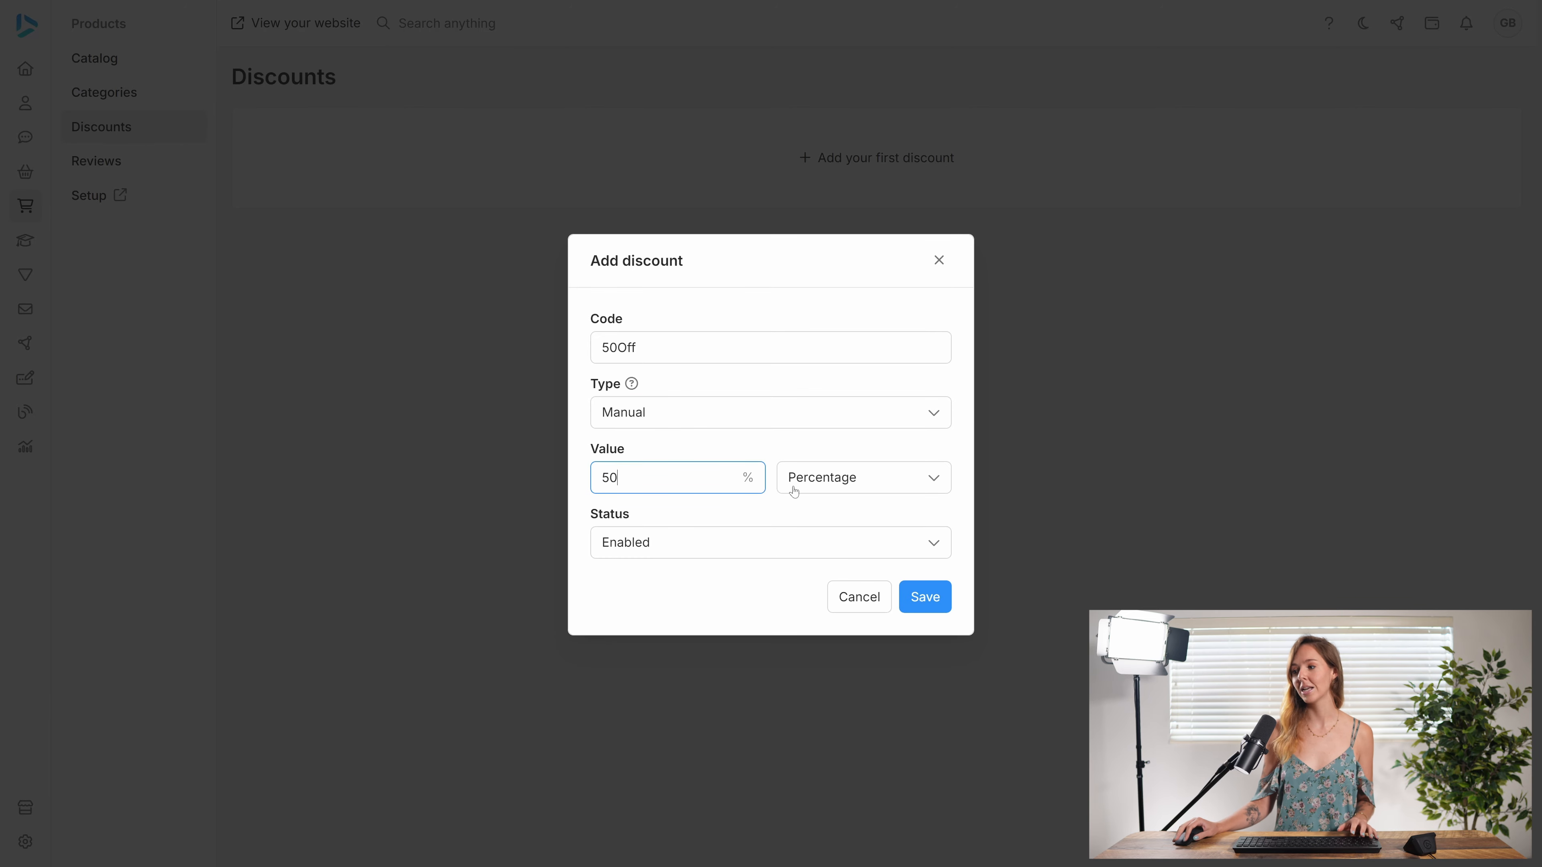
{"action": "left_click", "coordinate": [840, 479]}
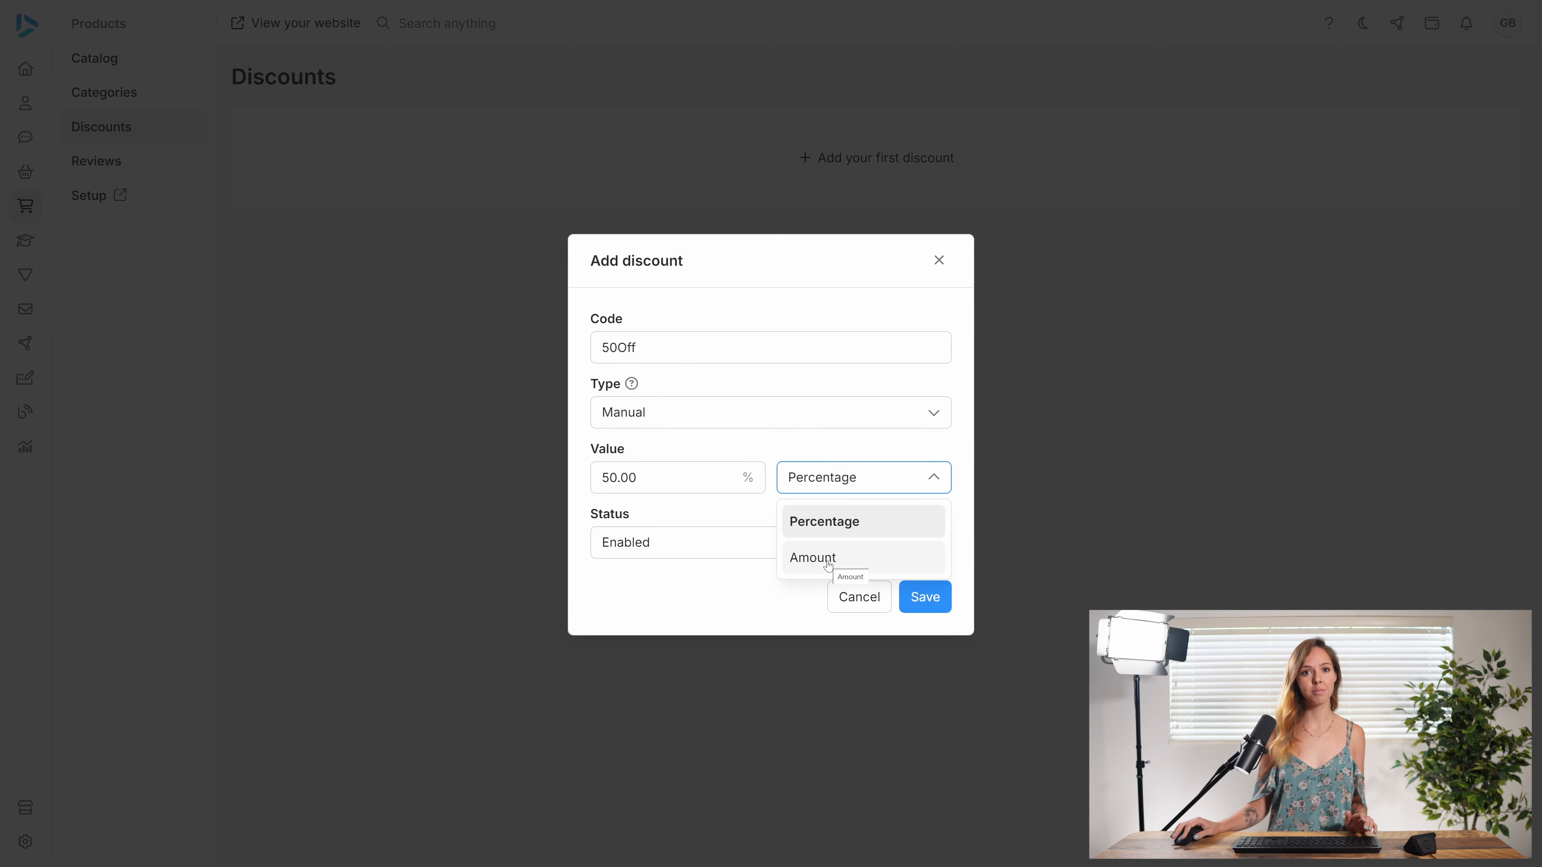
{"action": "left_click", "coordinate": [838, 483]}
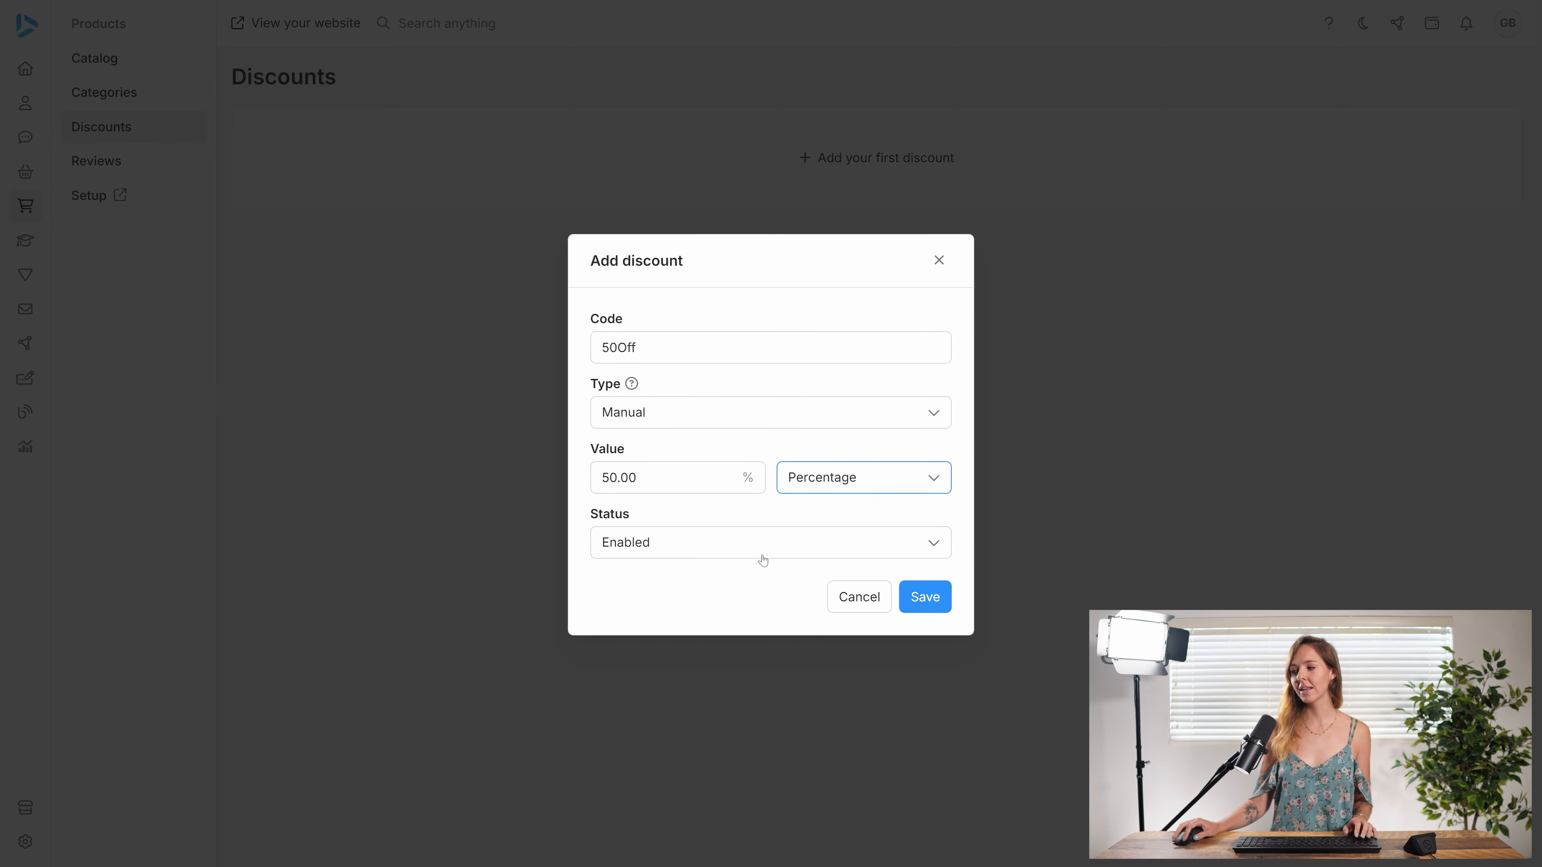
{"action": "left_click", "coordinate": [923, 599]}
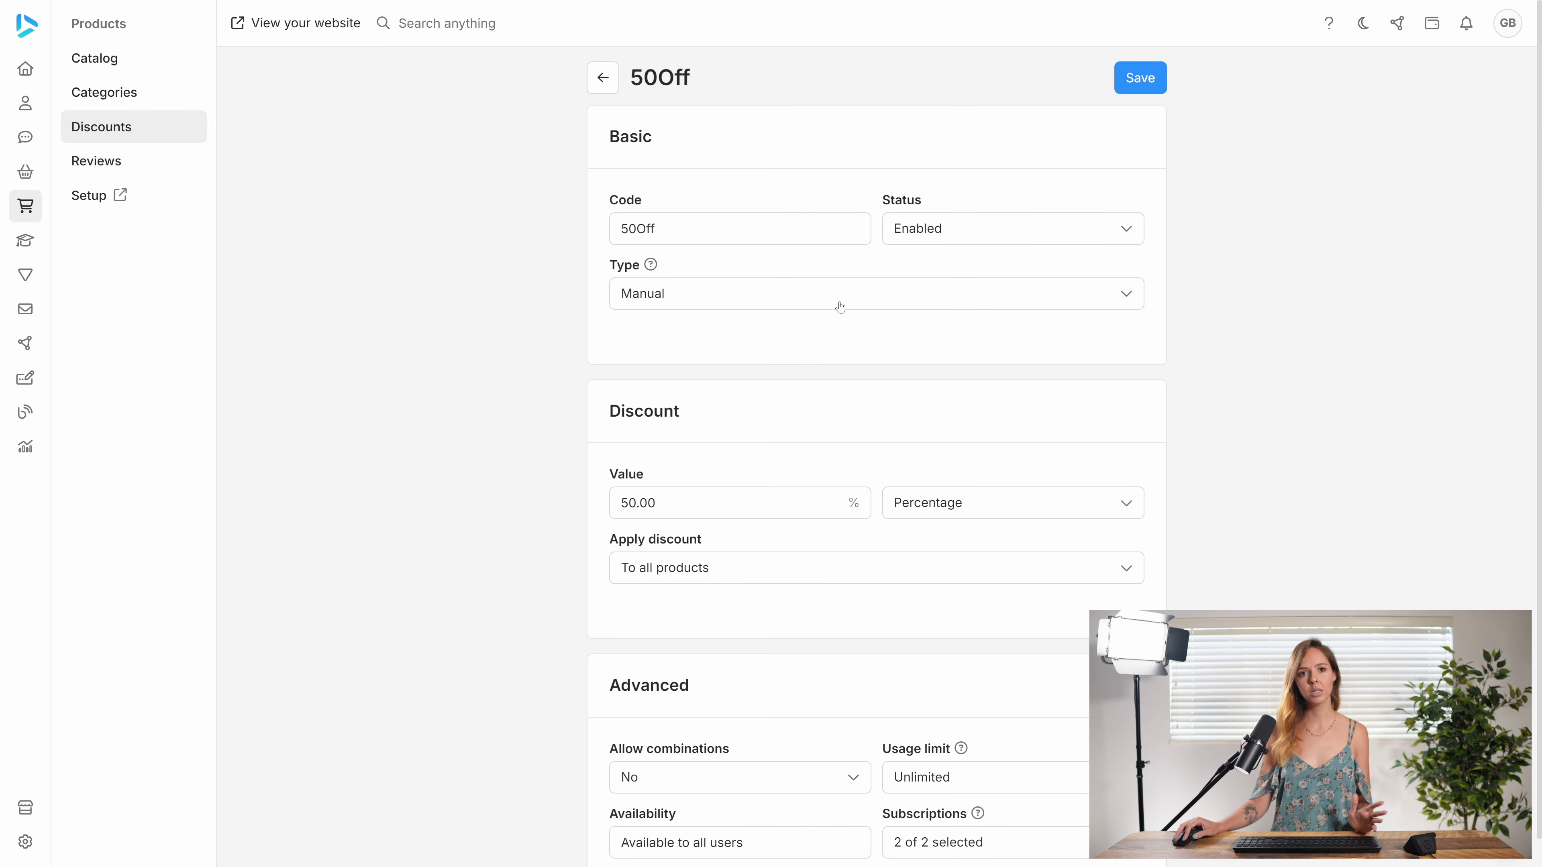
Restrict the 50Off discount to specific products
{"action": "scroll", "coordinate": [864, 370], "scroll_direction": "down", "scroll_amount": 1}
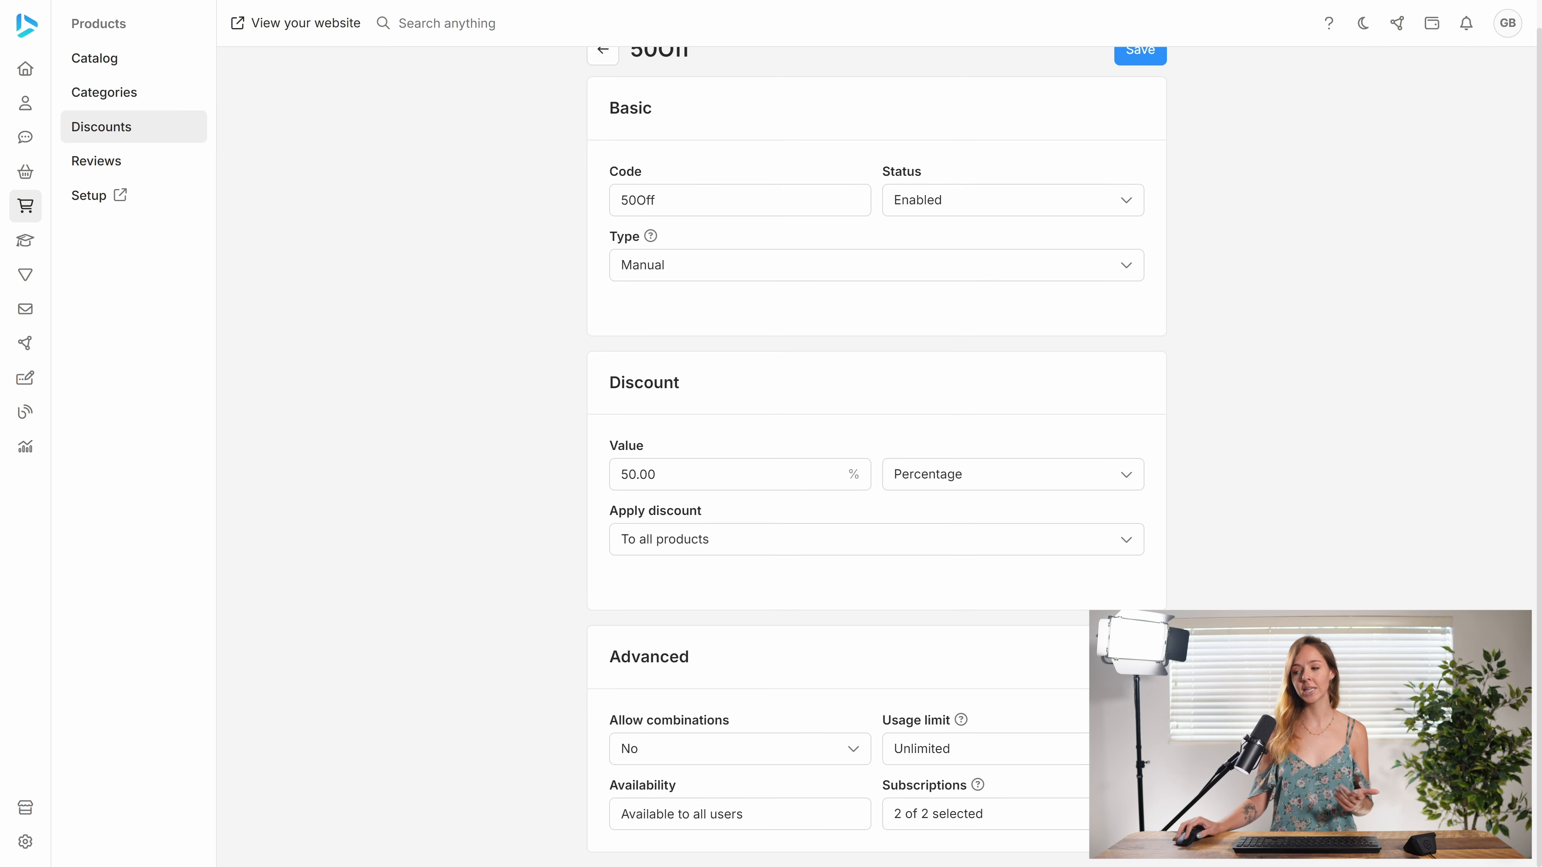
{"action": "left_click", "coordinate": [733, 549]}
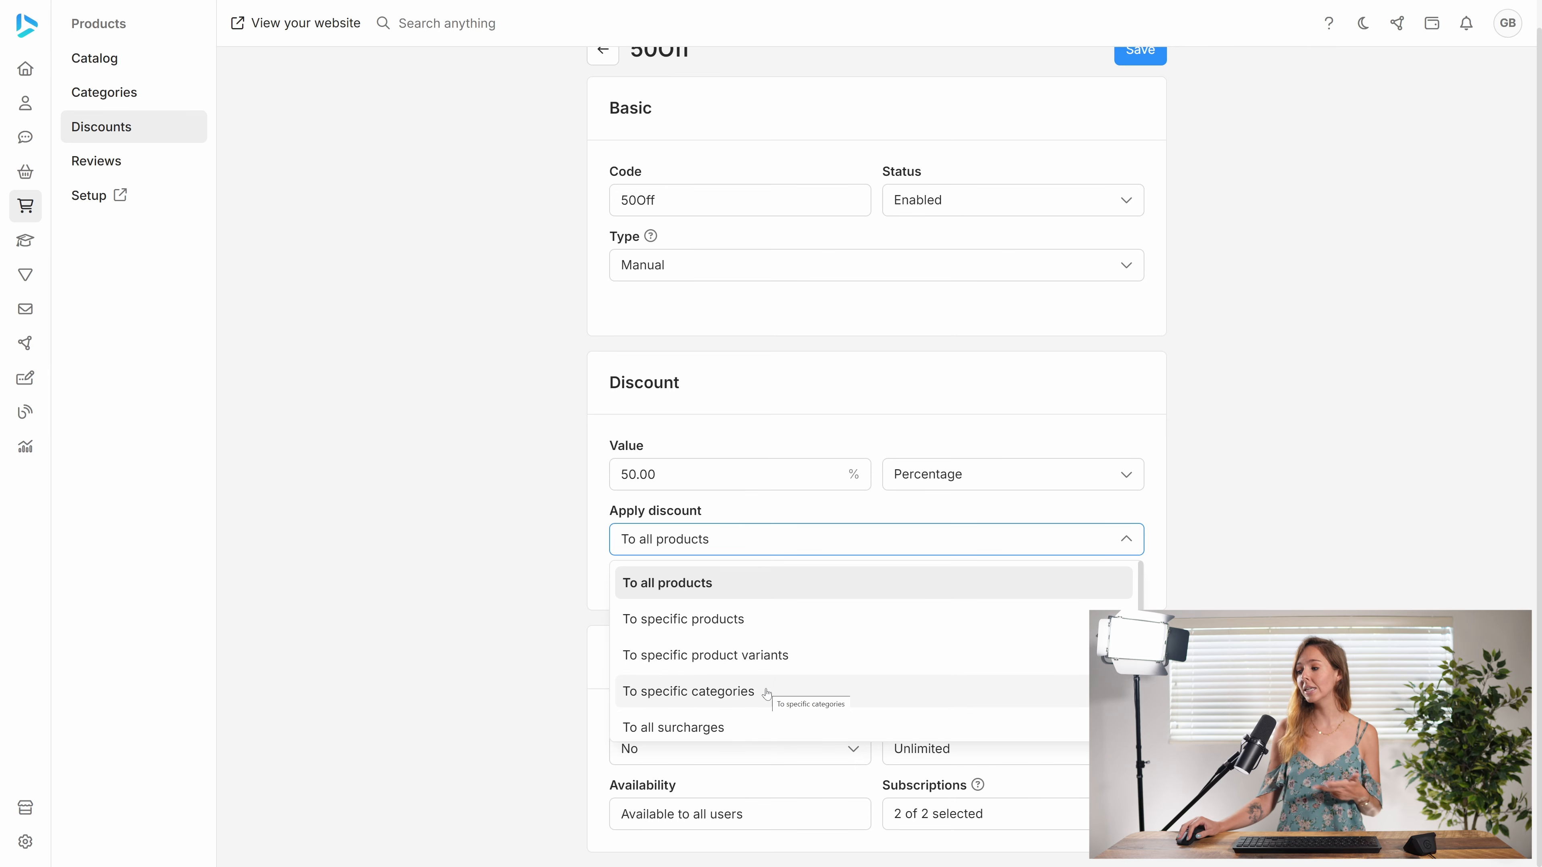
{"action": "scroll", "coordinate": [748, 709], "scroll_direction": "down", "scroll_amount": 1}
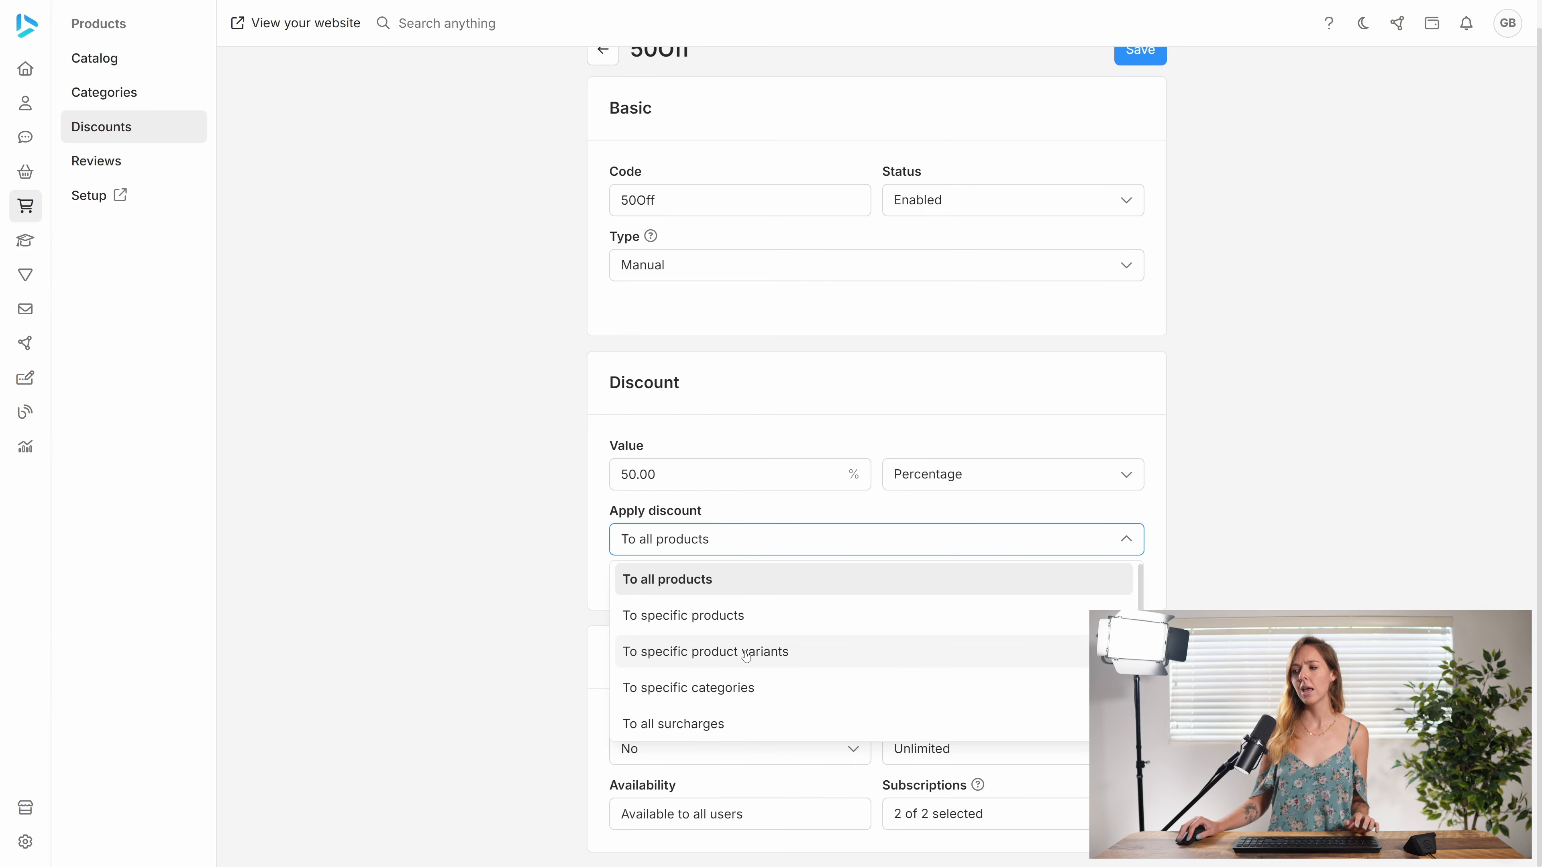
{"action": "left_click", "coordinate": [719, 618]}
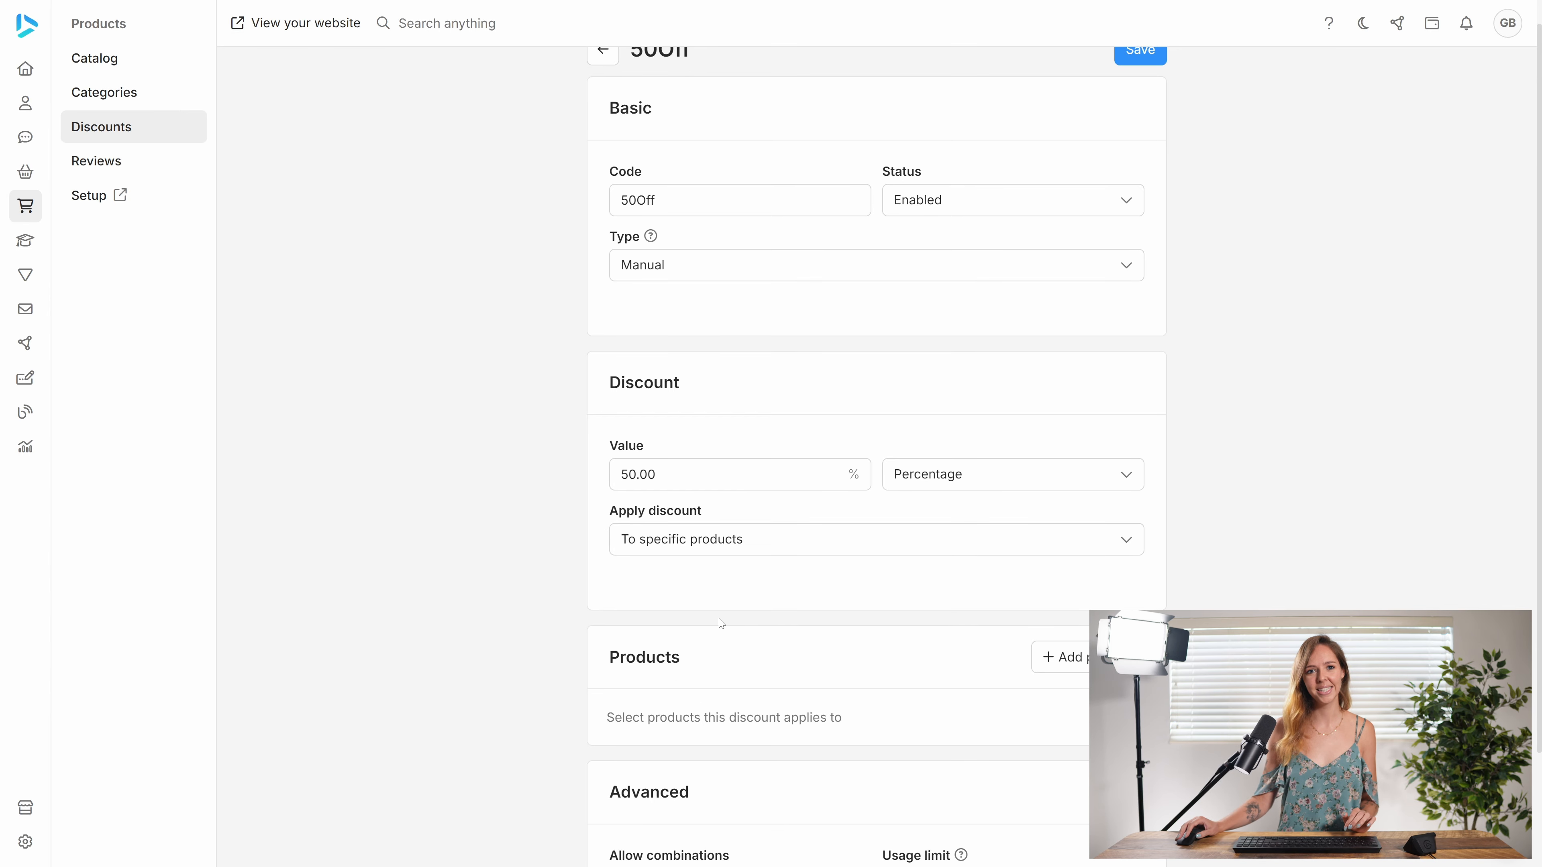
Add Dog bed, Dog toy and Dog treats as the products the discount applies to
{"action": "scroll", "coordinate": [728, 629], "scroll_direction": "down", "scroll_amount": 2}
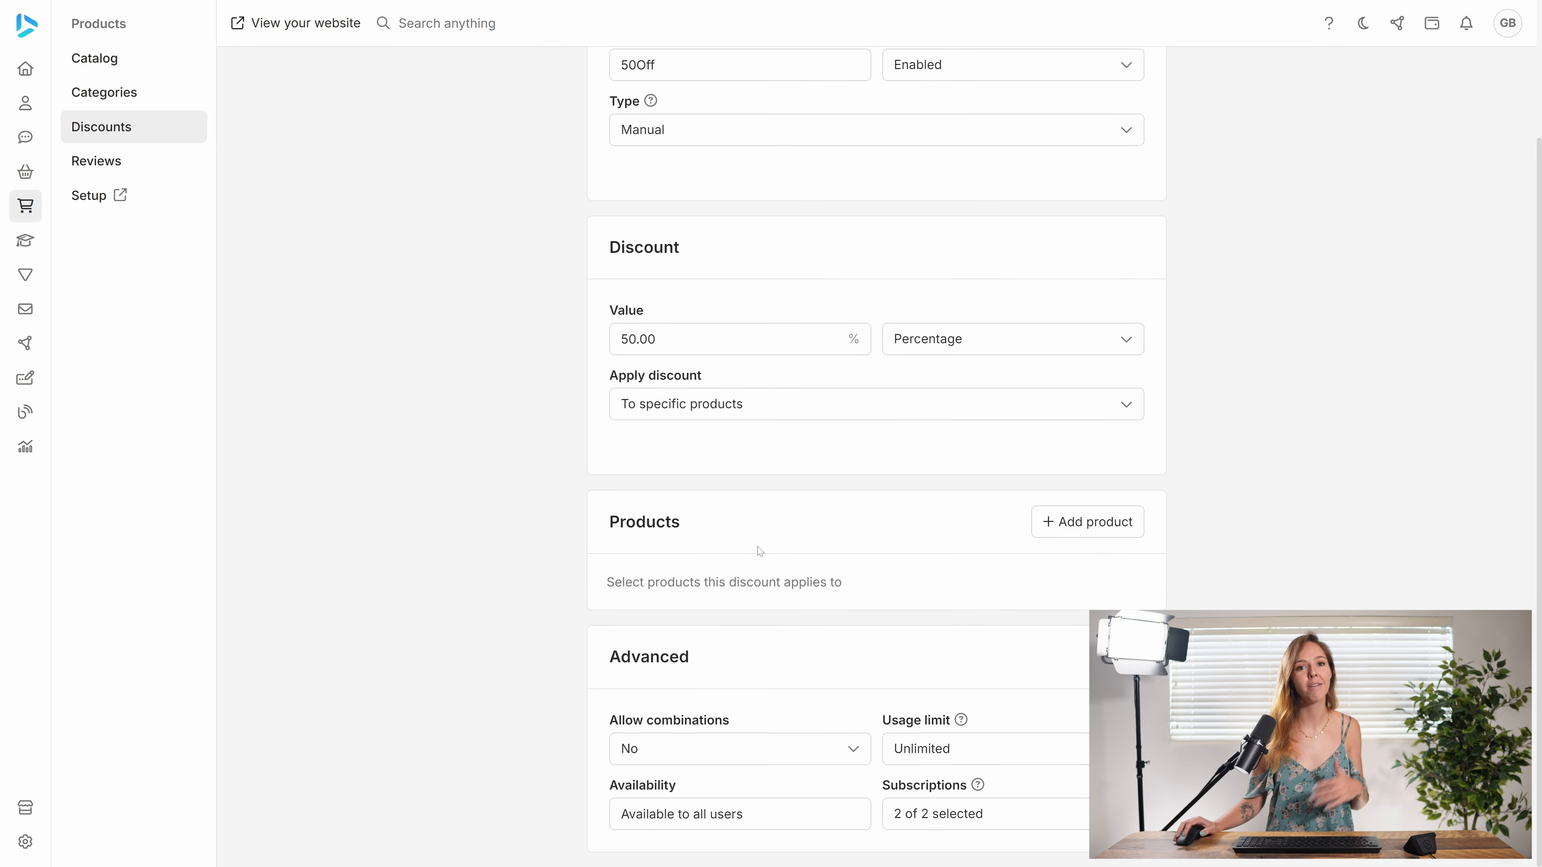
{"action": "left_click", "coordinate": [1082, 521]}
{"action": "left_click", "coordinate": [782, 445]}
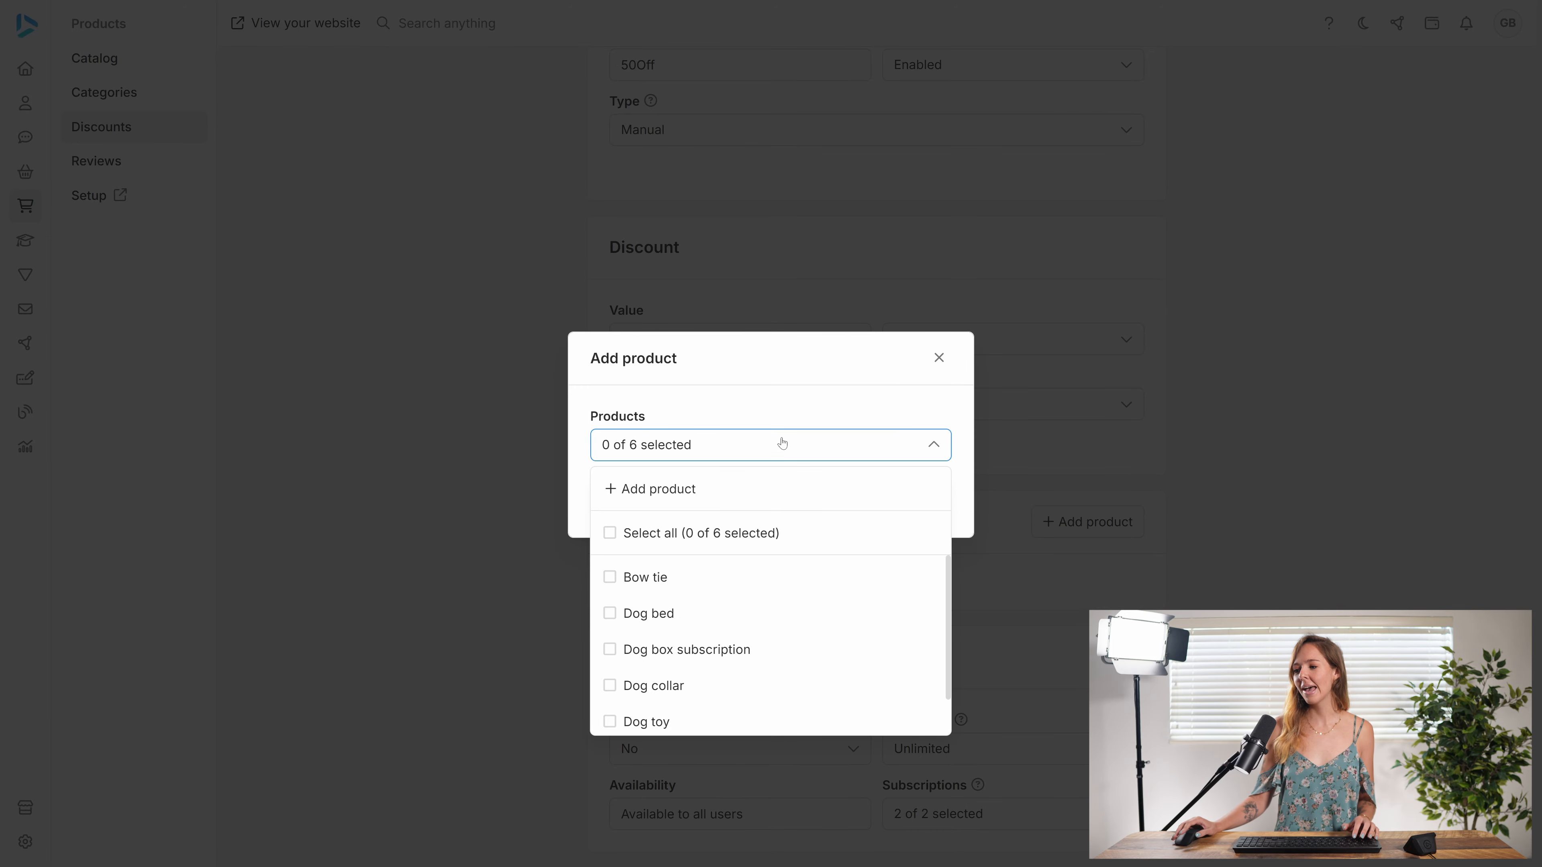
{"action": "left_click", "coordinate": [627, 615]}
{"action": "scroll", "coordinate": [628, 626], "scroll_direction": "down", "scroll_amount": 1}
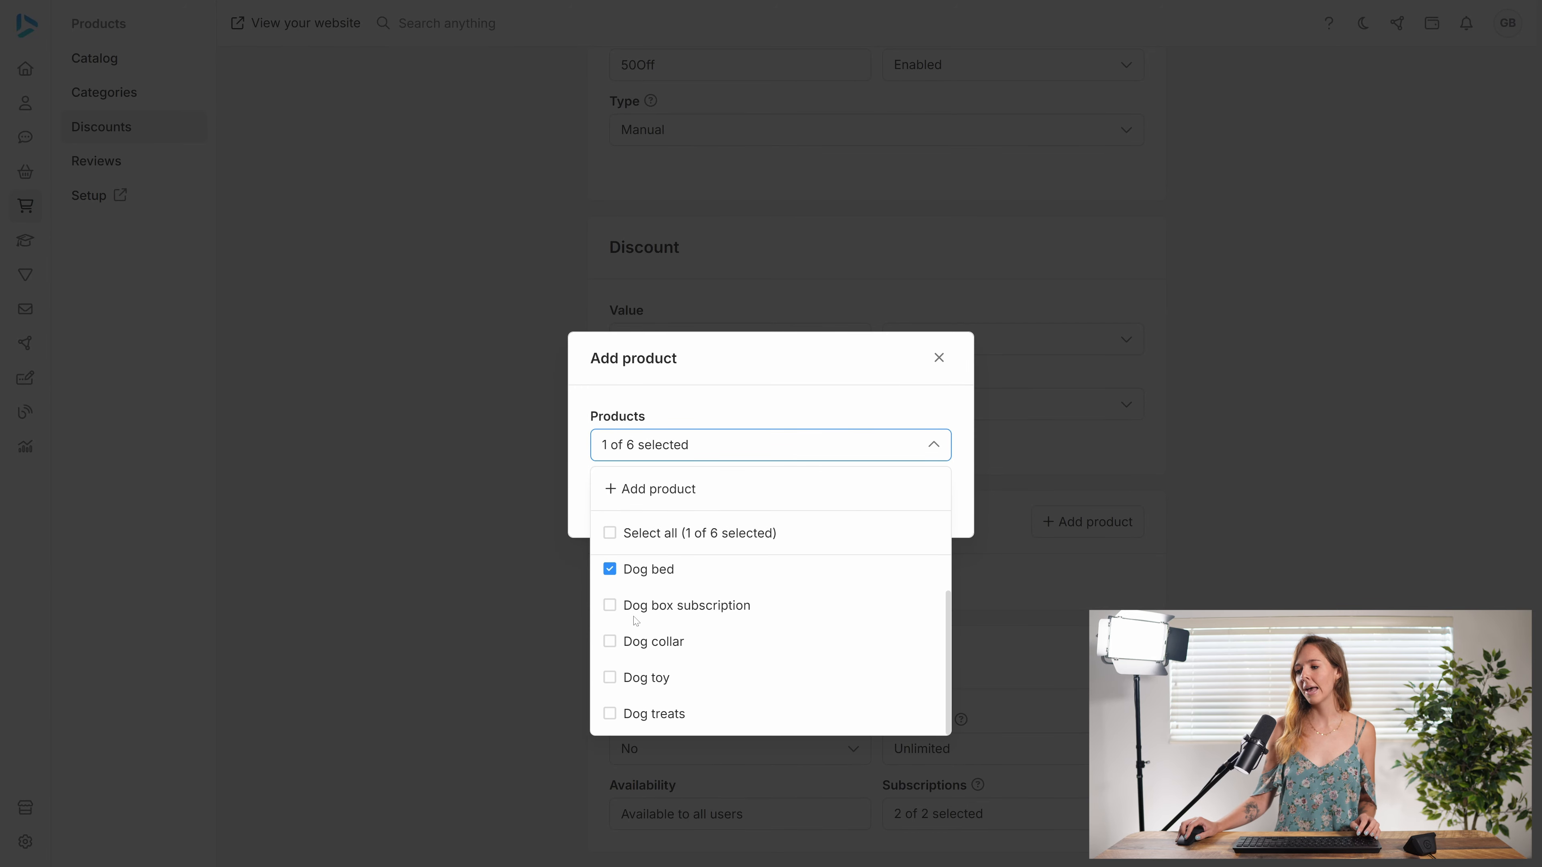
{"action": "left_click", "coordinate": [616, 689]}
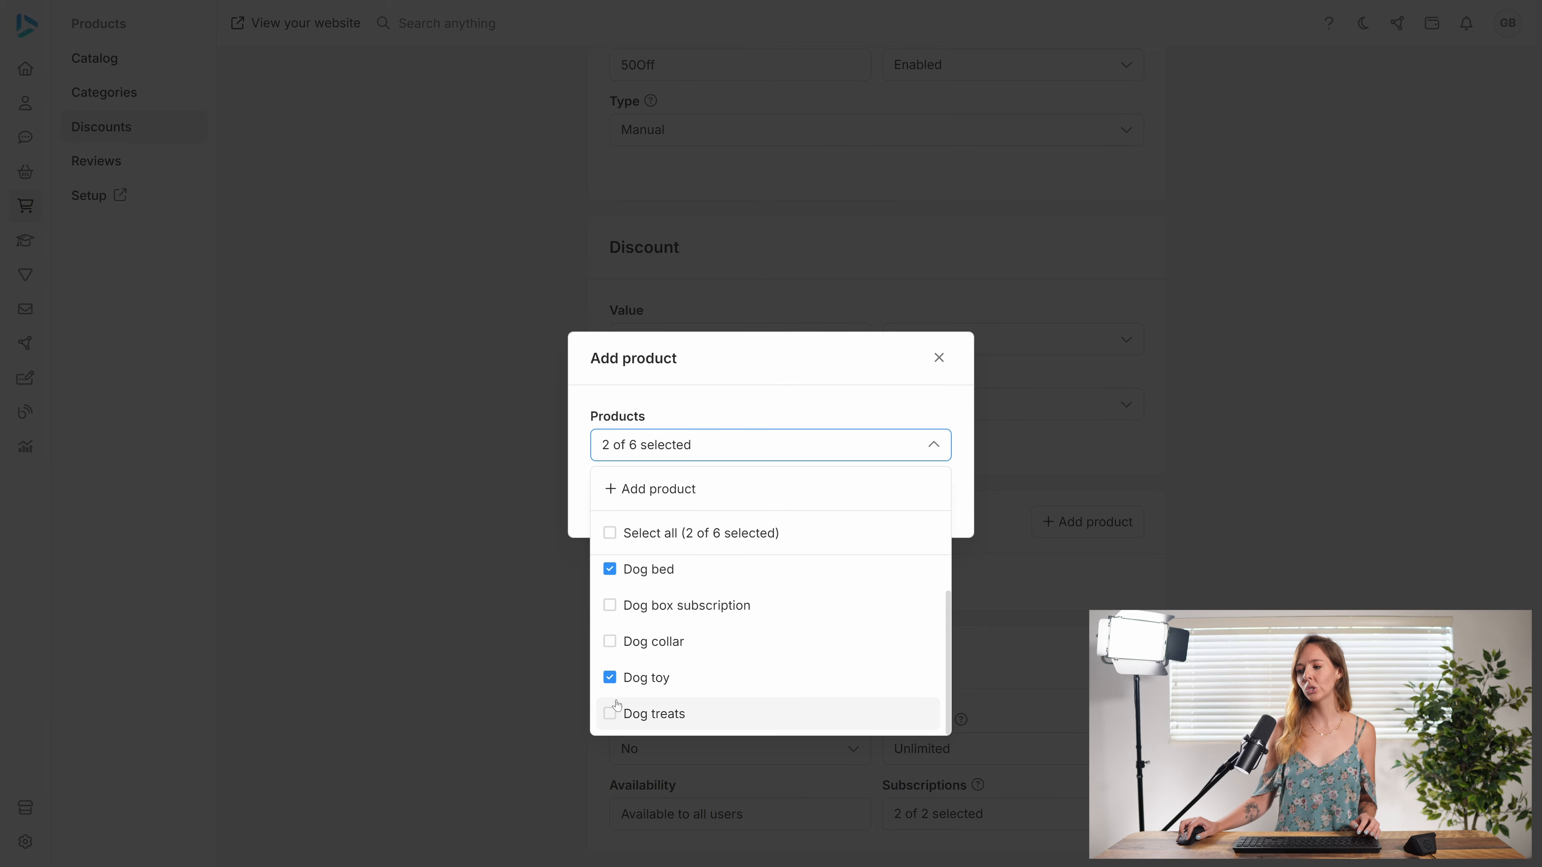
{"action": "left_click", "coordinate": [624, 723]}
{"action": "left_click", "coordinate": [806, 453]}
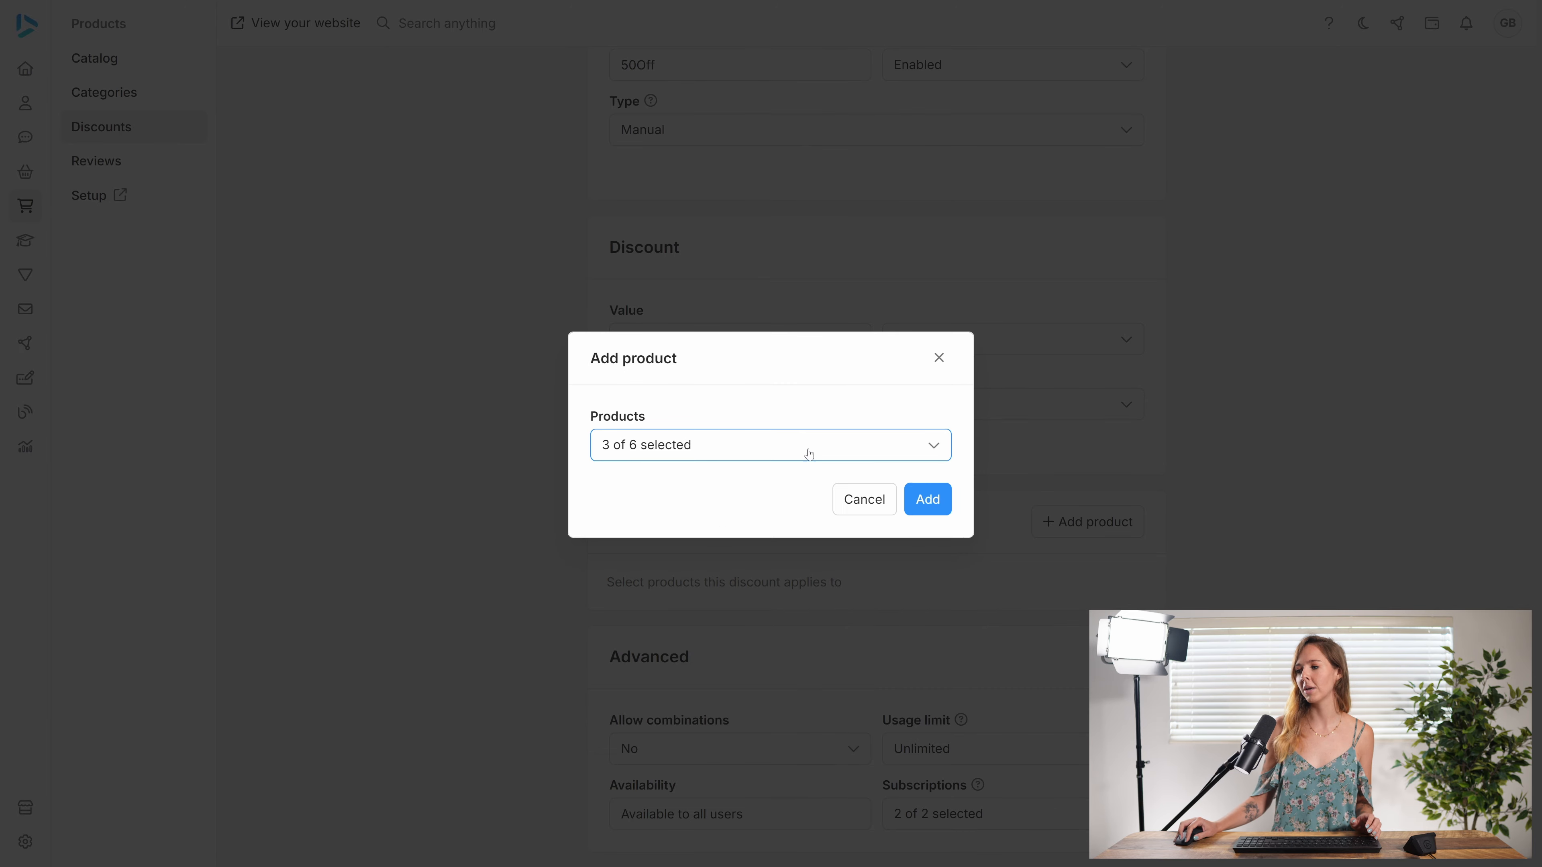
{"action": "left_click", "coordinate": [921, 506]}
Try the Limited option for the discount's usage limit and return it to Unlimited
{"action": "scroll", "coordinate": [795, 637], "scroll_direction": "down", "scroll_amount": 3}
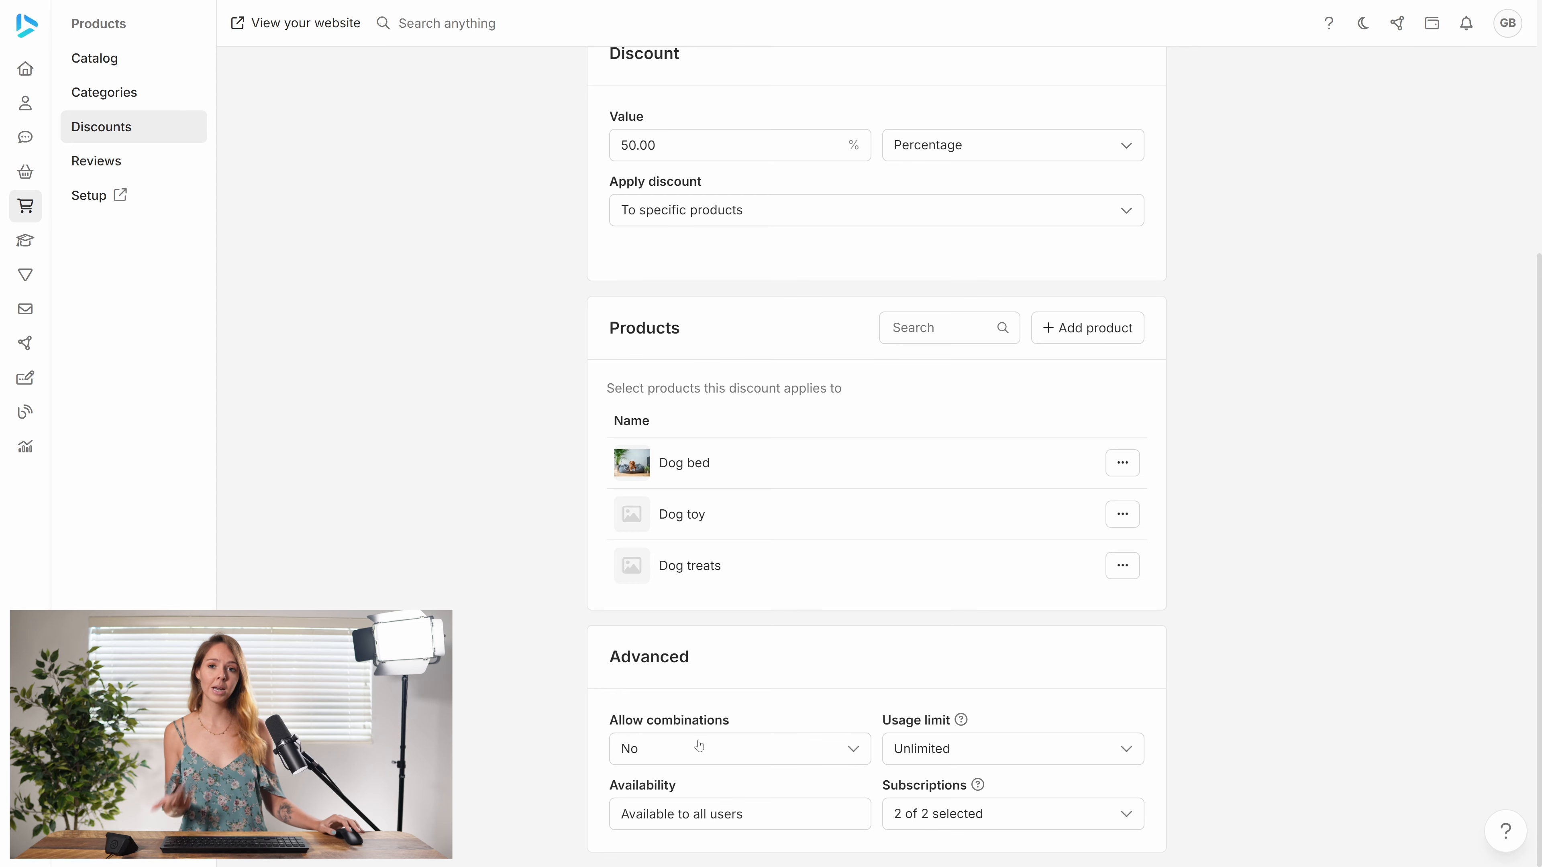
{"action": "left_click", "coordinate": [971, 750]}
{"action": "left_click", "coordinate": [963, 789]}
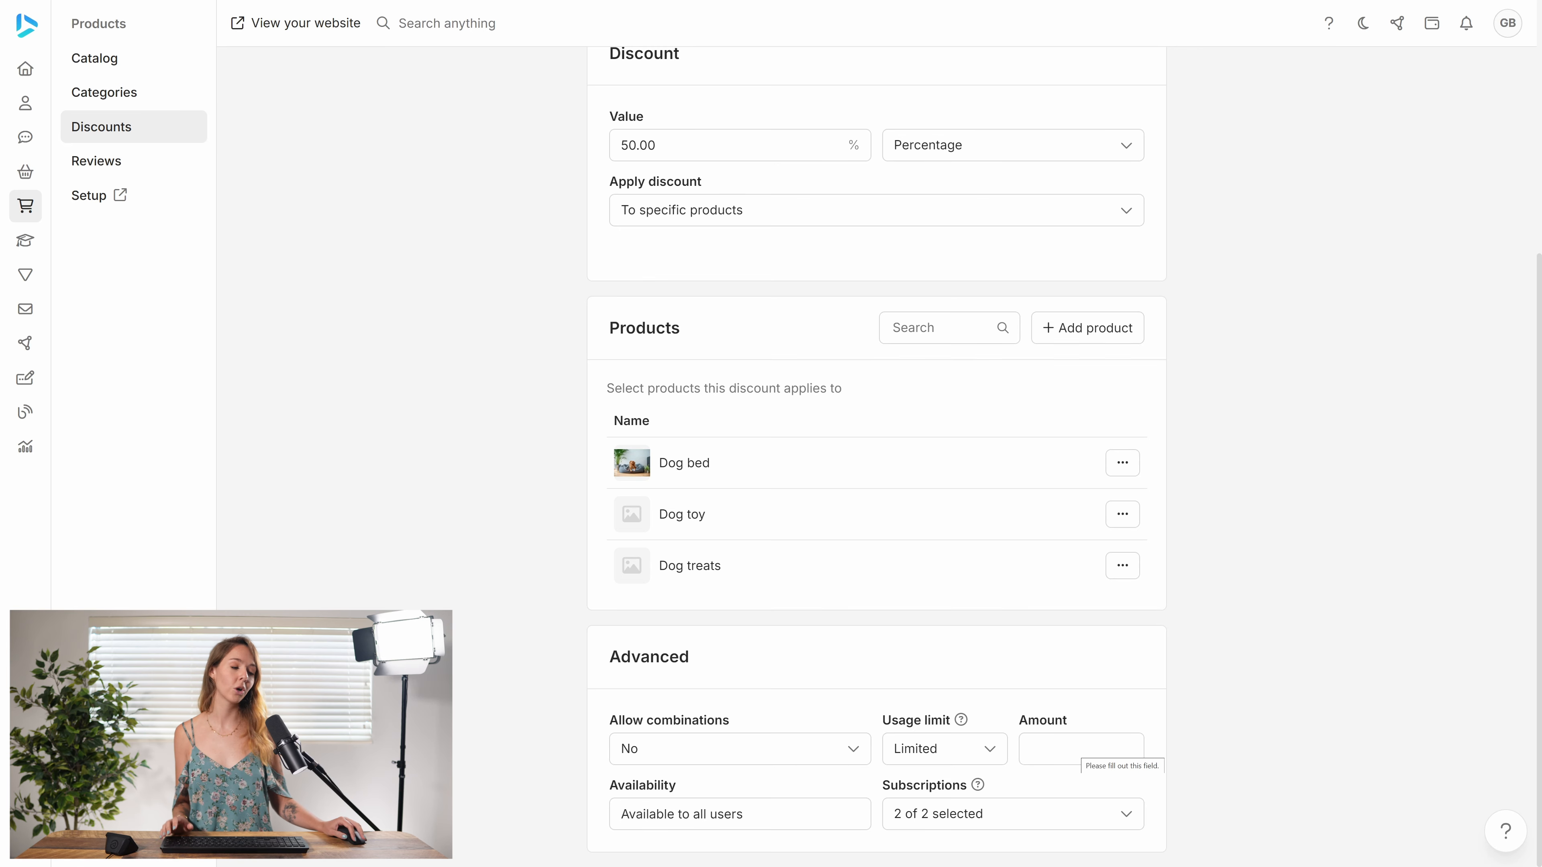
{"action": "left_click", "coordinate": [944, 750]}
{"action": "left_click", "coordinate": [928, 827]}
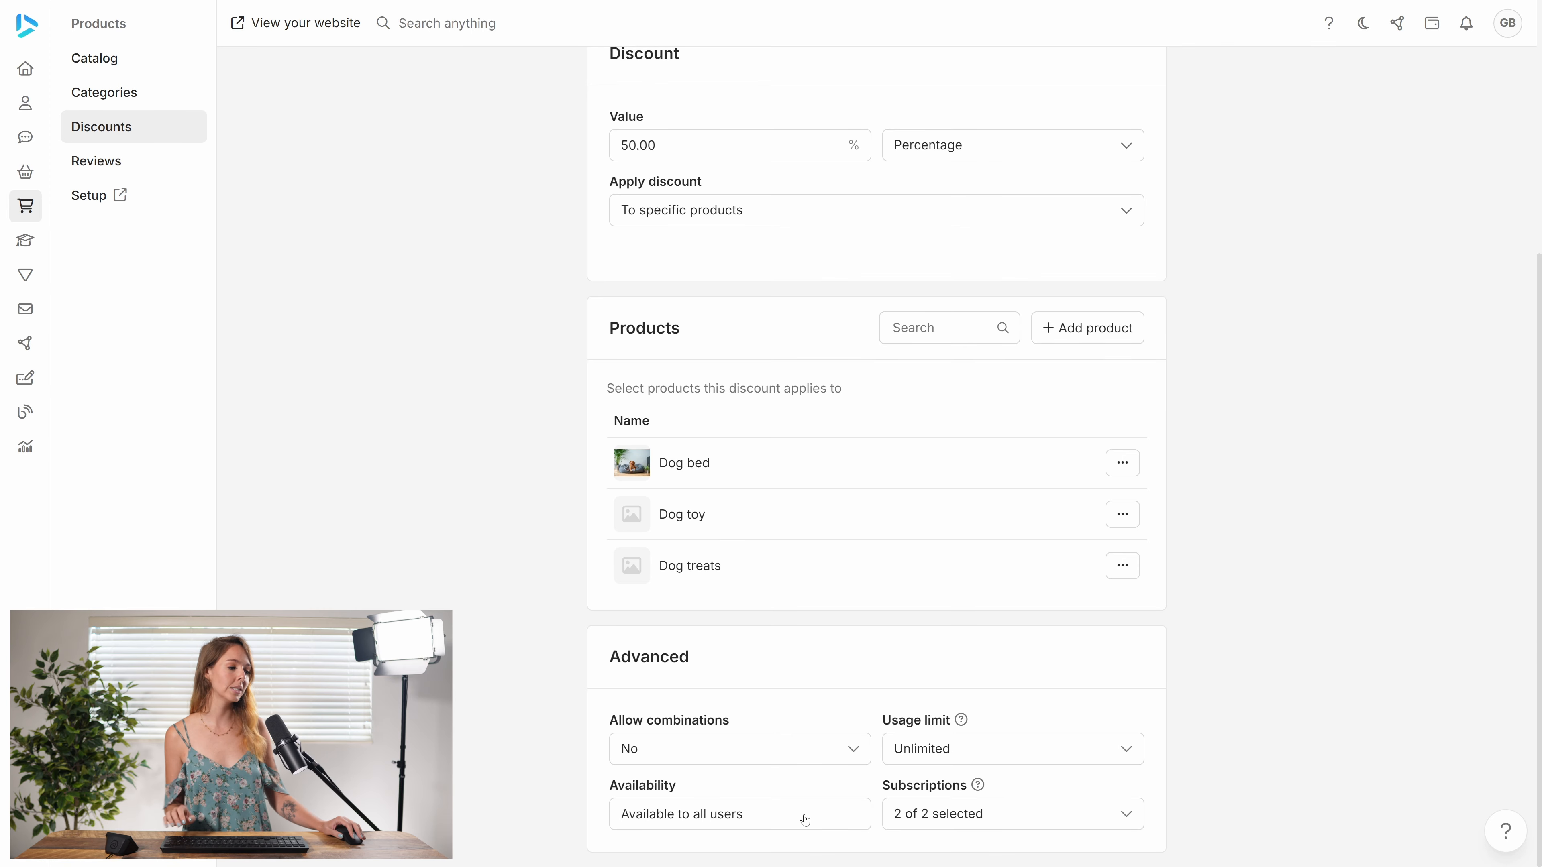
Check the discount's subscription payment options and save the 50Off discount
{"action": "left_click", "coordinate": [1064, 823]}
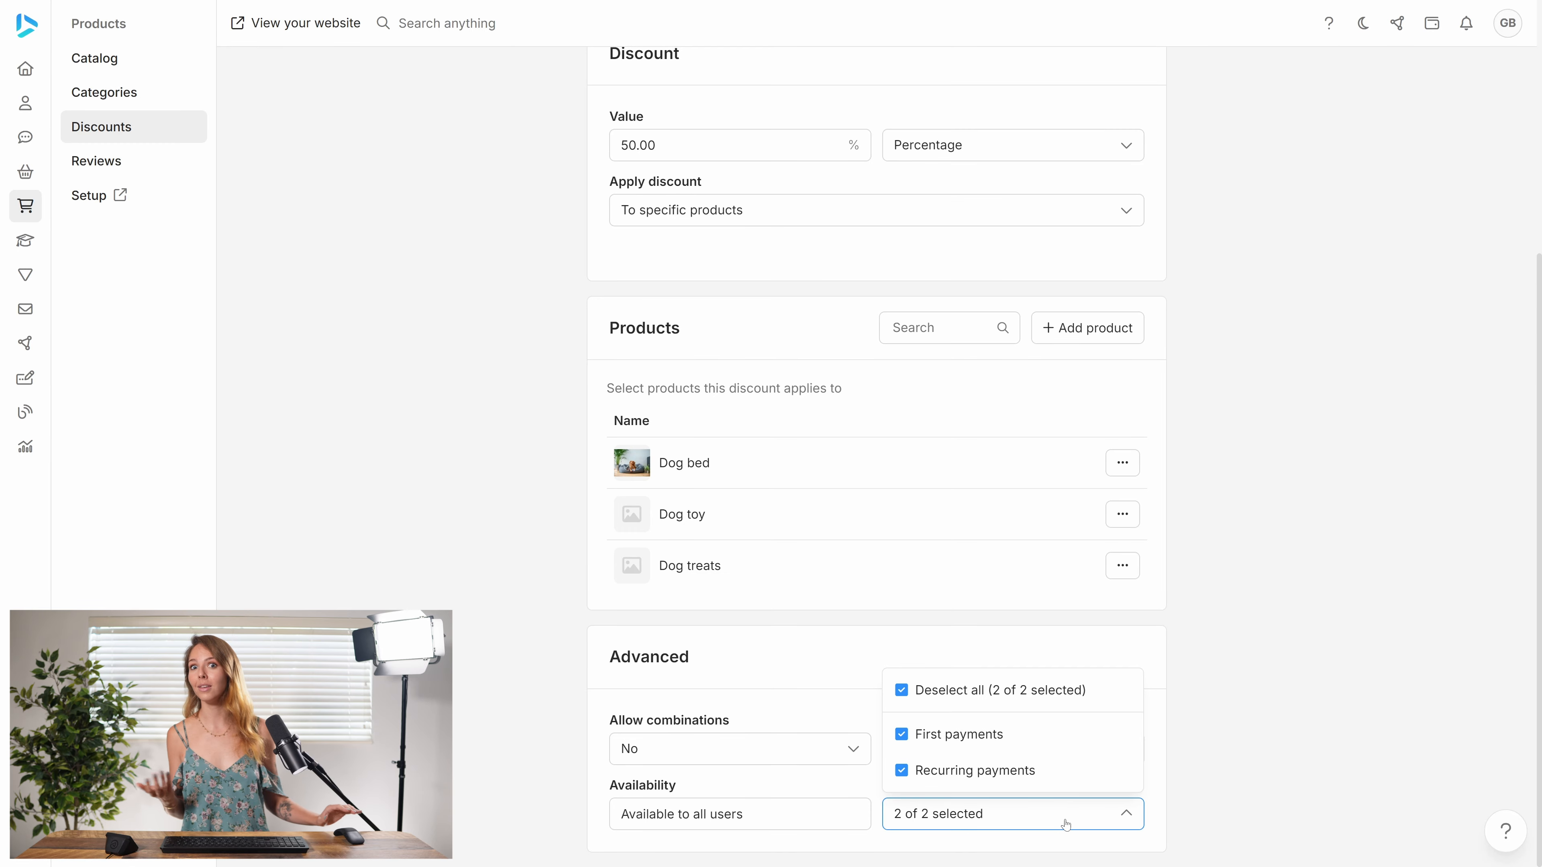
{"action": "left_click", "coordinate": [1065, 824]}
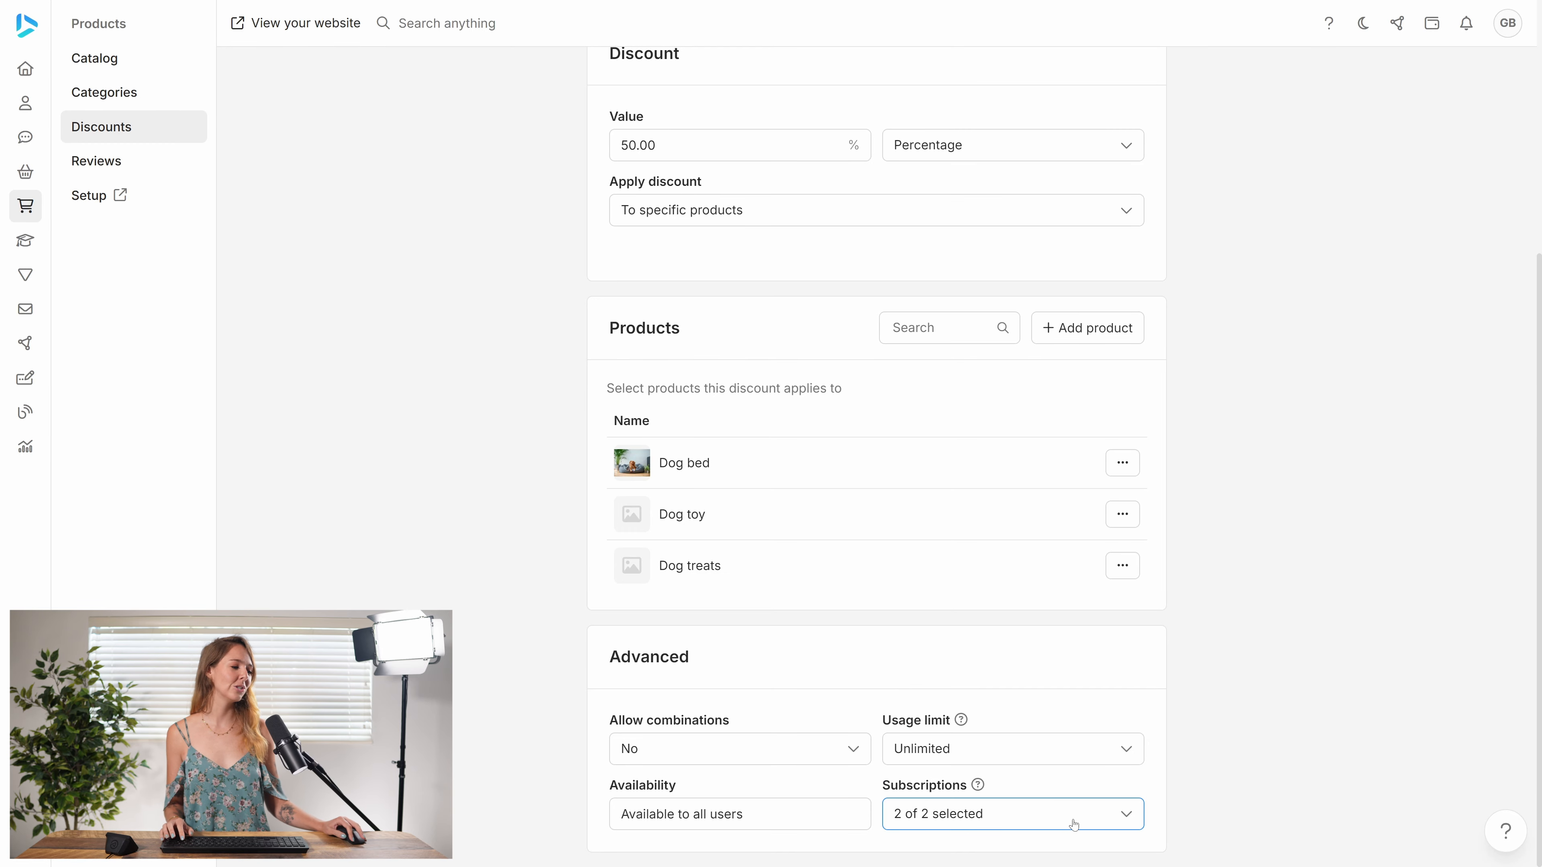
{"action": "scroll", "coordinate": [921, 601], "scroll_direction": "up", "scroll_amount": 6}
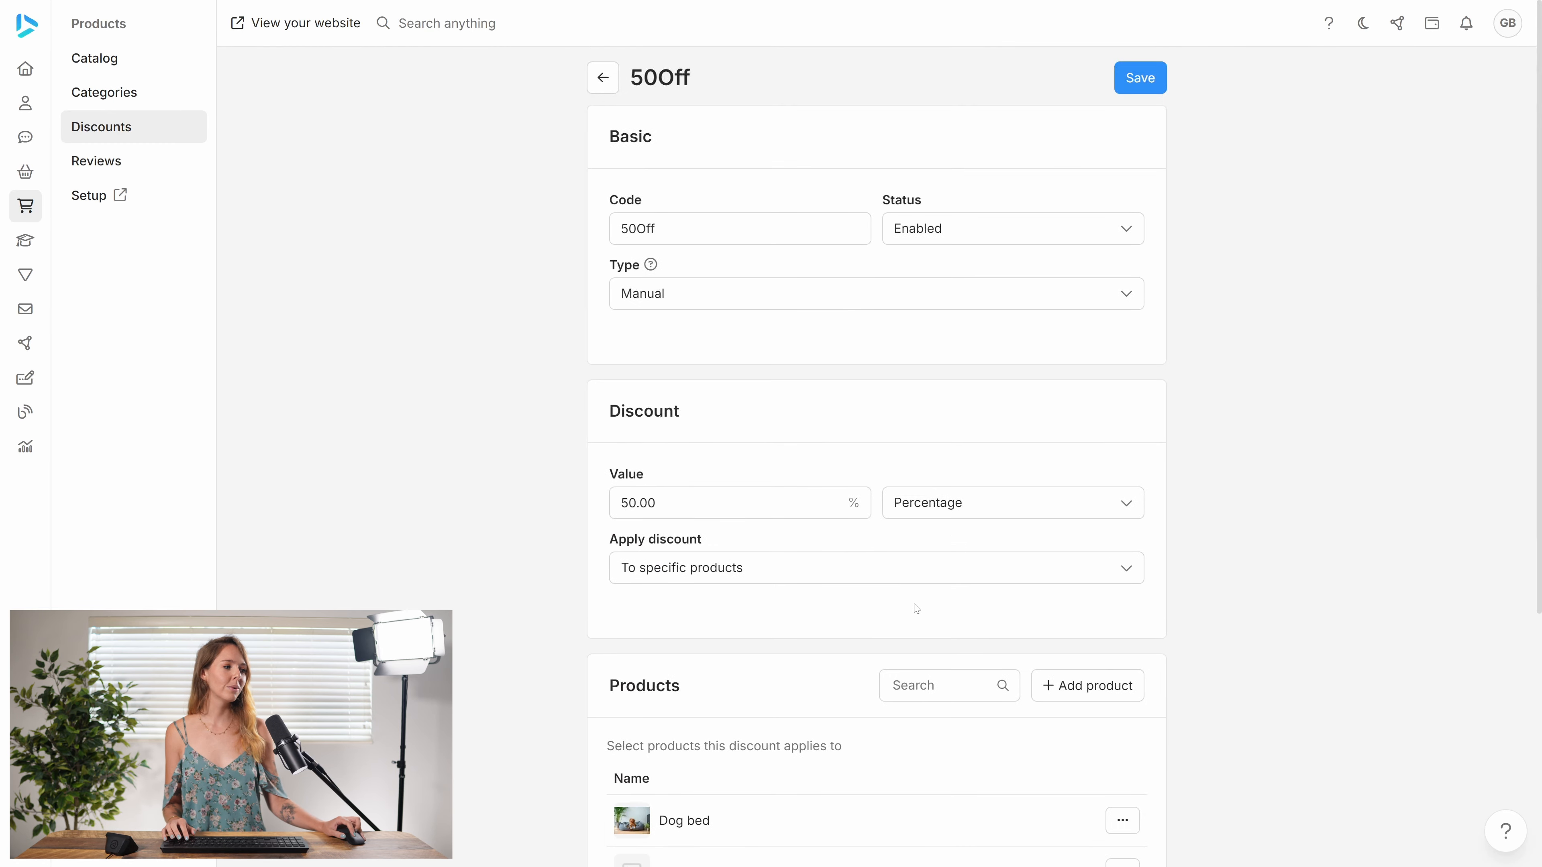
{"action": "left_click", "coordinate": [1139, 79]}
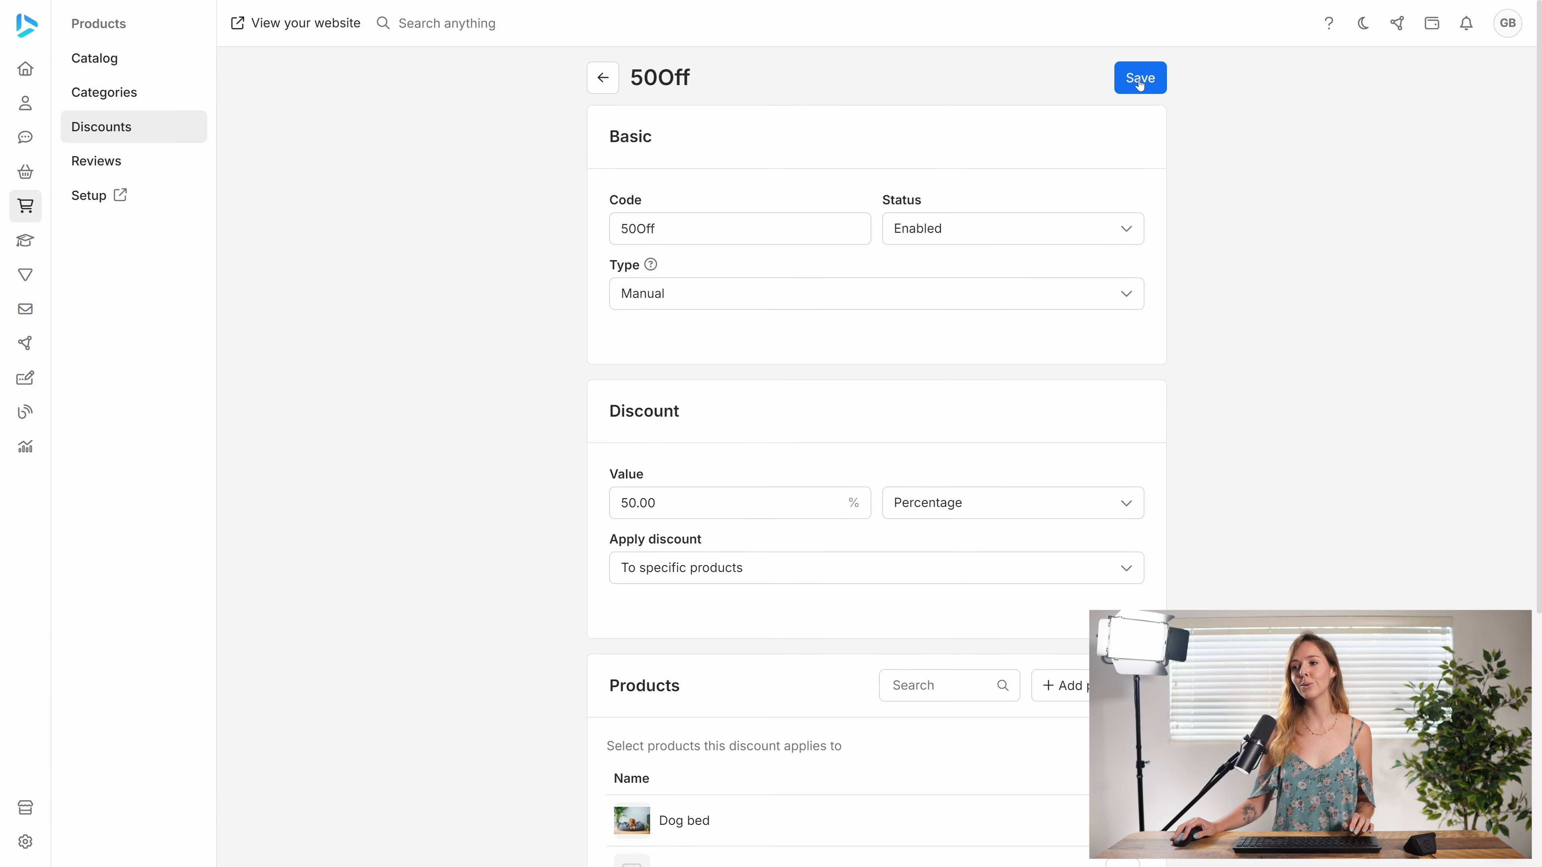
Create a new invoice in Orders for the existing contact
{"action": "left_click", "coordinate": [34, 175]}
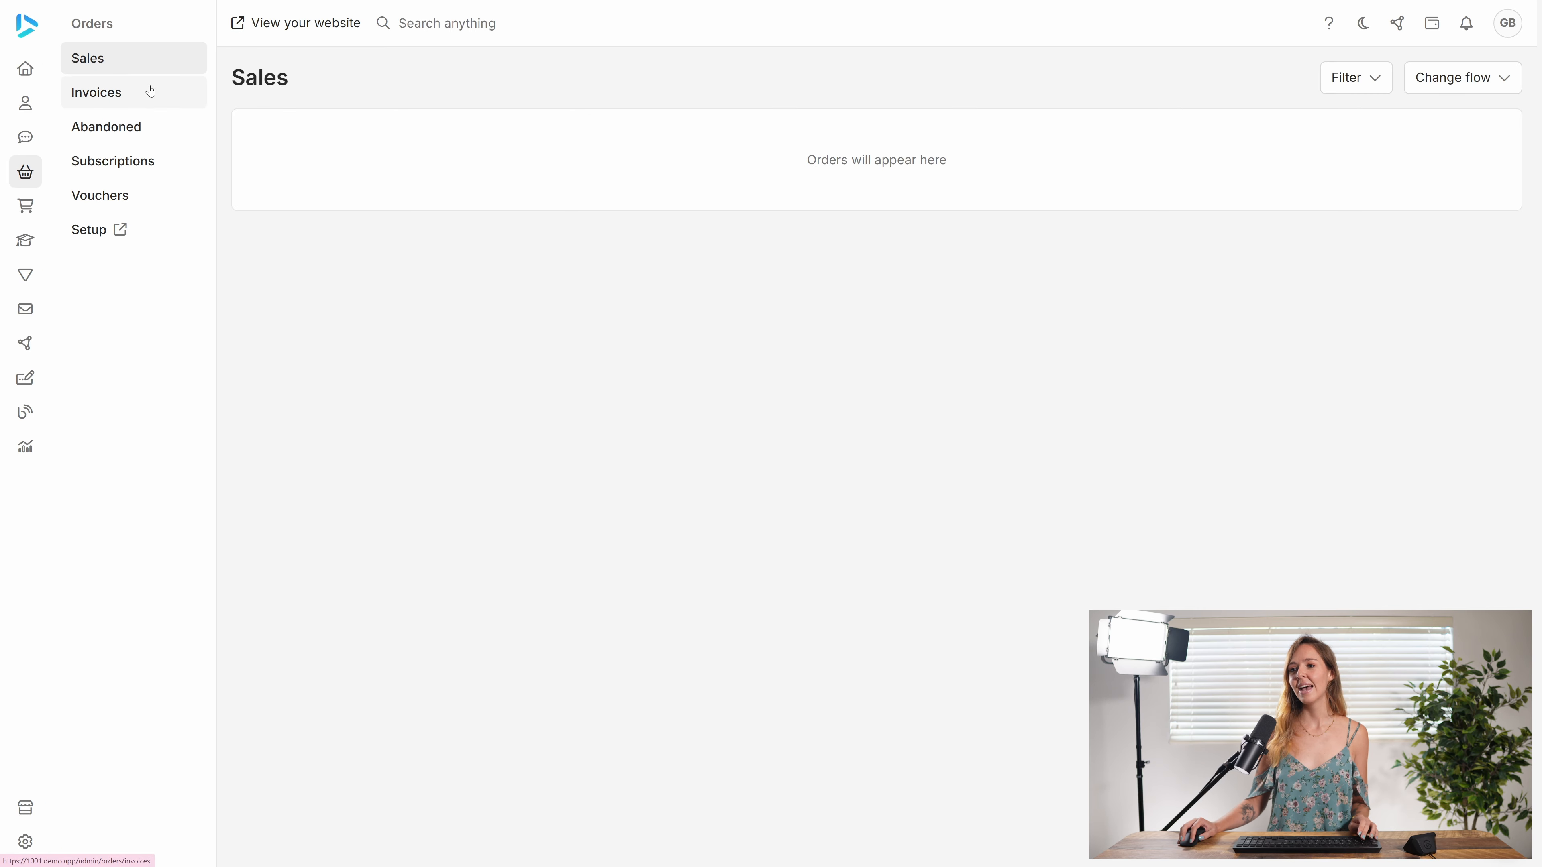
{"action": "left_click", "coordinate": [144, 98]}
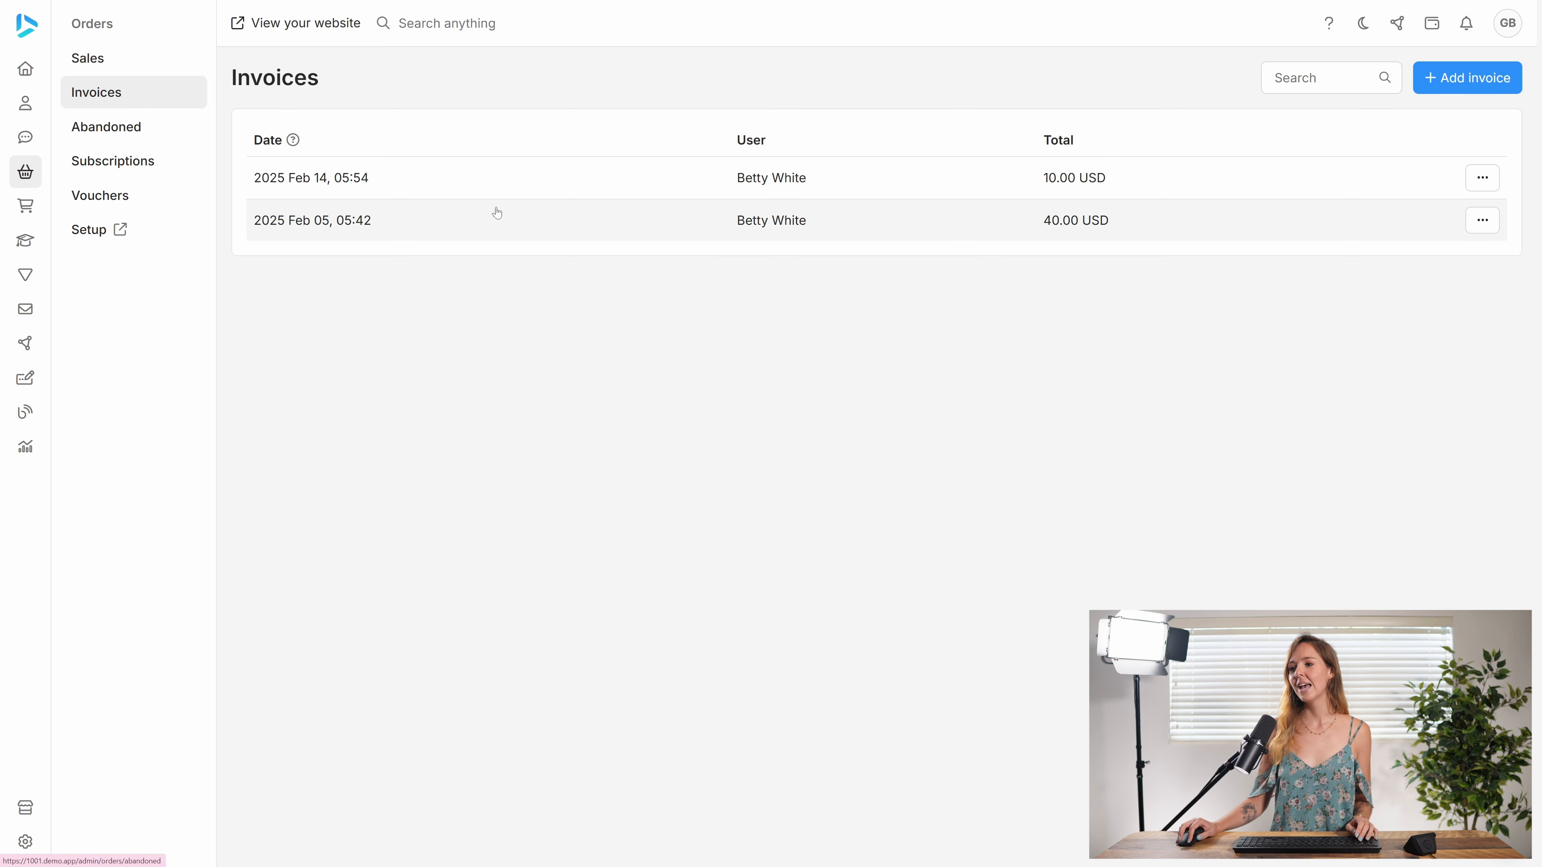
{"action": "left_click", "coordinate": [1447, 76]}
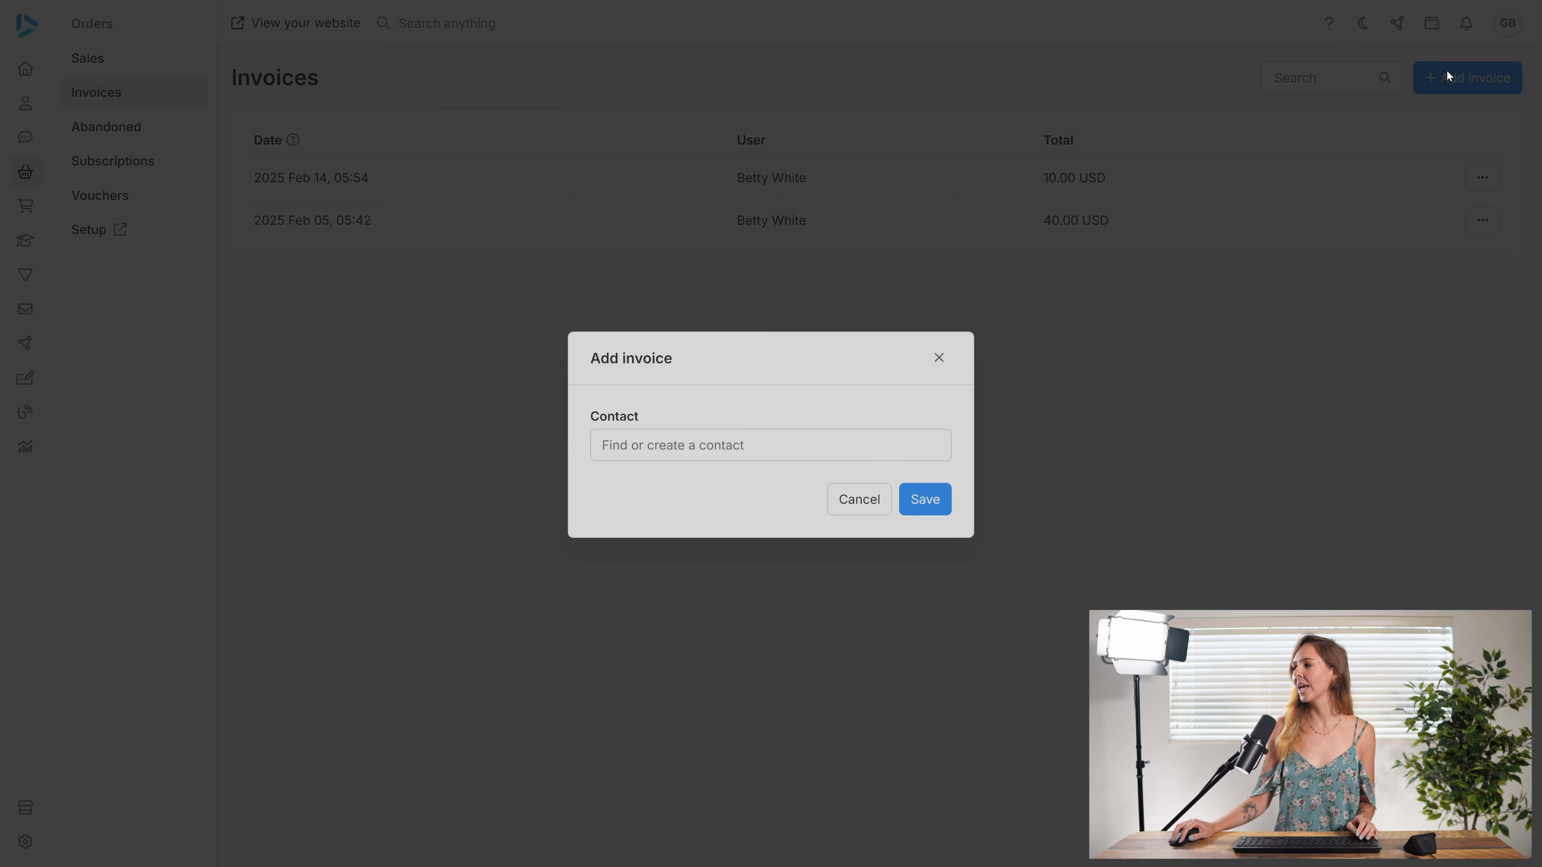
{"action": "left_click", "coordinate": [698, 445]}
{"action": "left_click", "coordinate": [696, 553]}
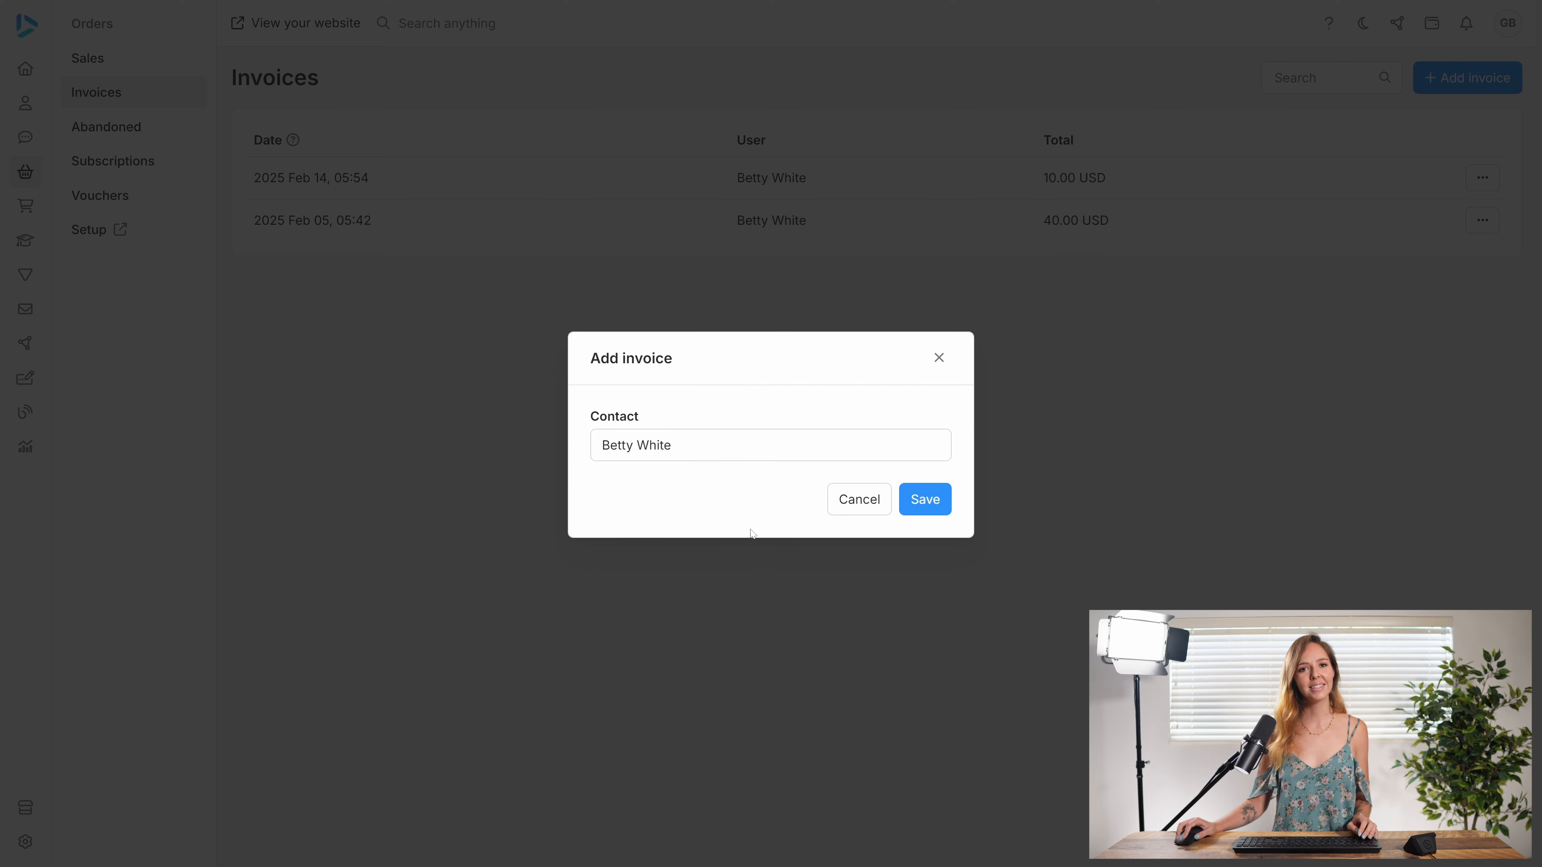
{"action": "left_click", "coordinate": [928, 514]}
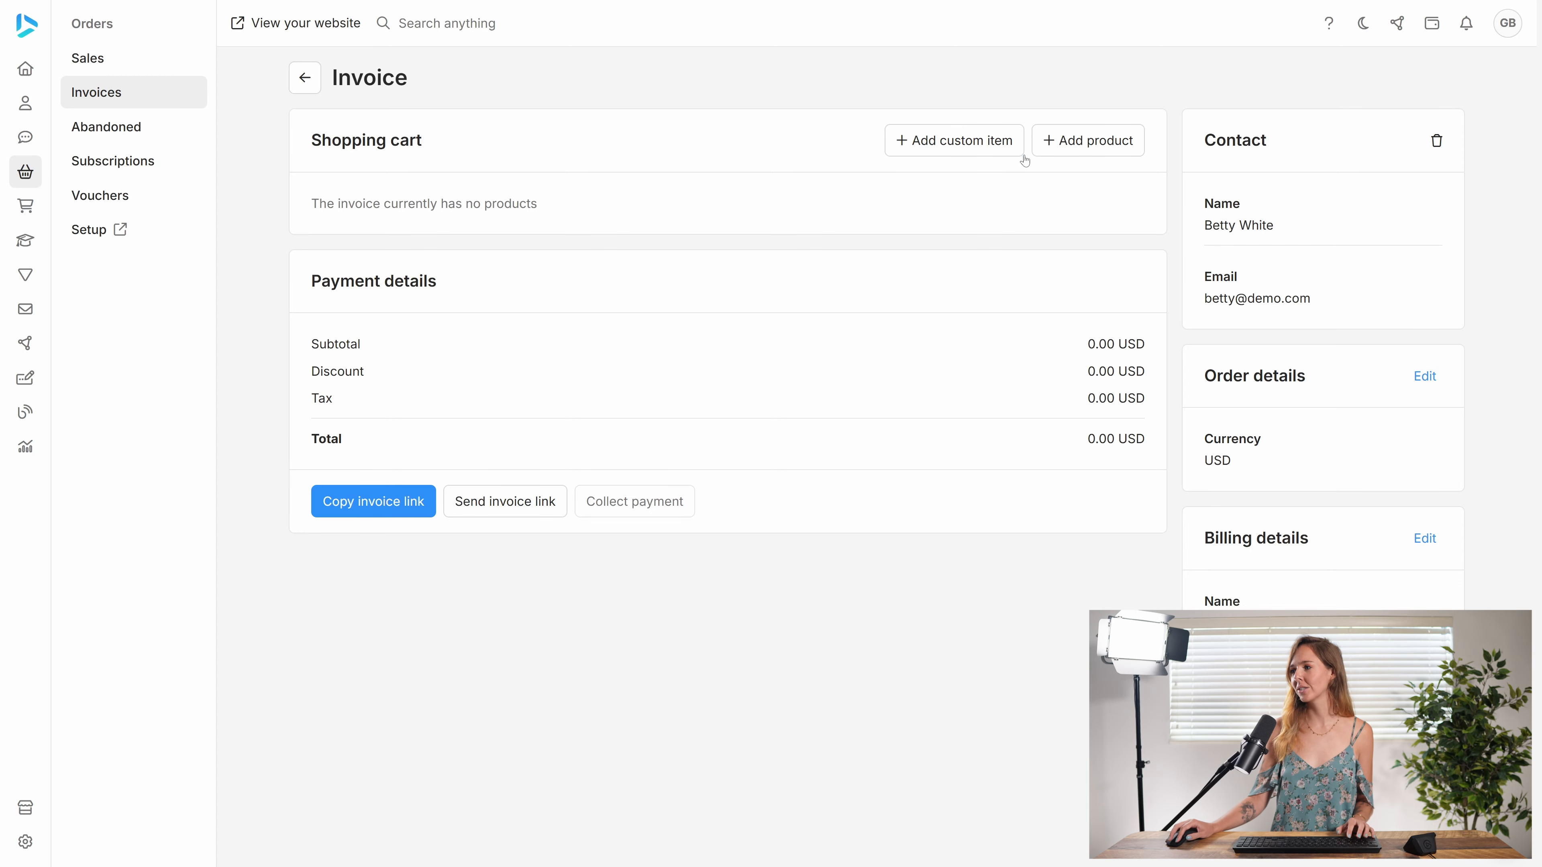
Add the Dog bed product in the Medium / Red variant to the invoice
{"action": "left_click", "coordinate": [1056, 144]}
{"action": "left_click", "coordinate": [650, 449]}
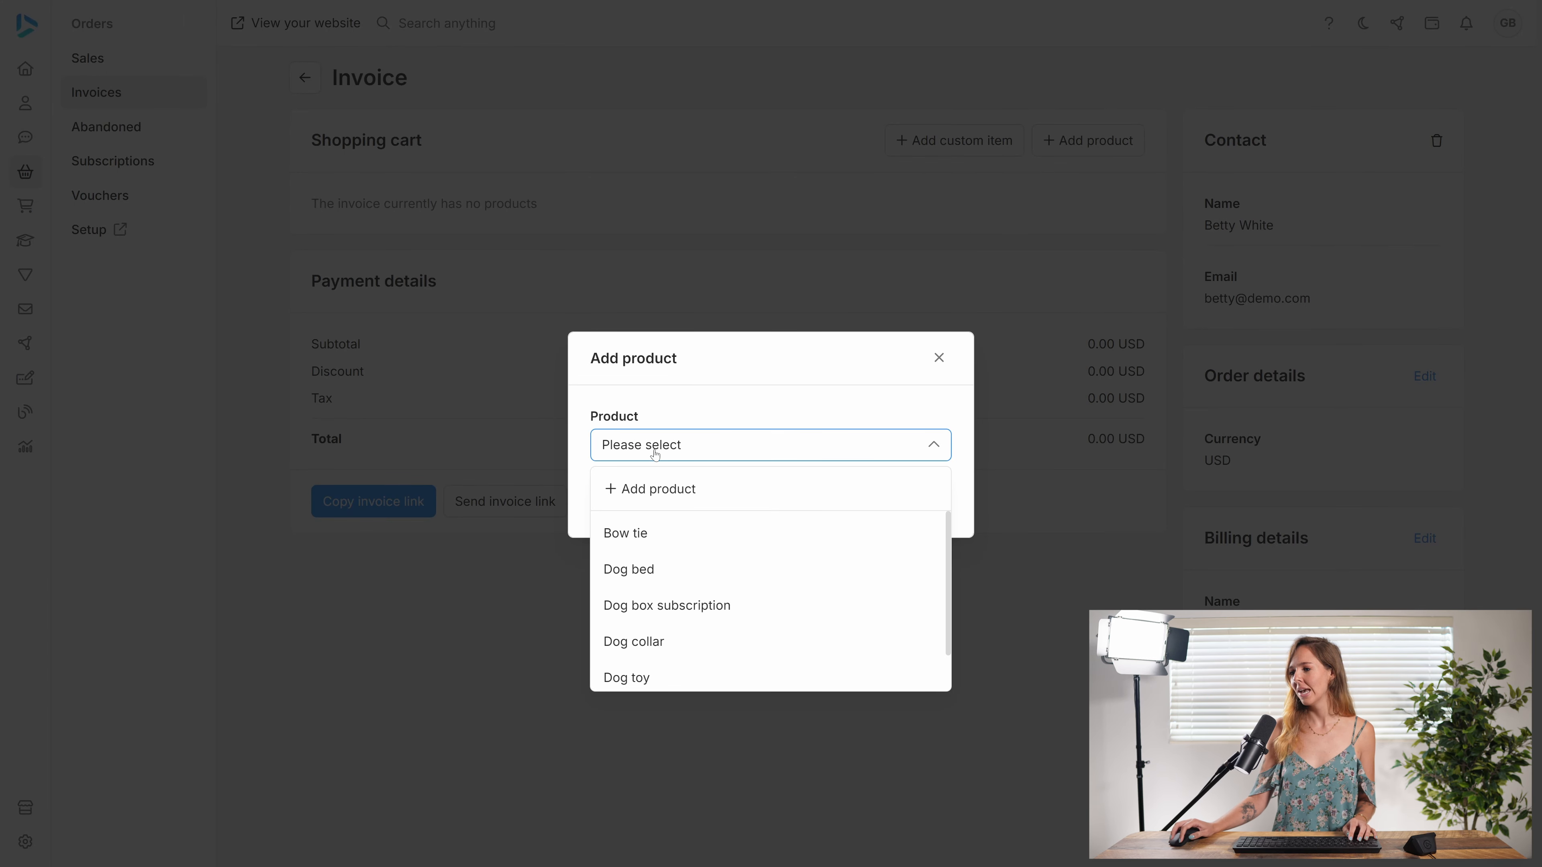
{"action": "left_click", "coordinate": [668, 567]}
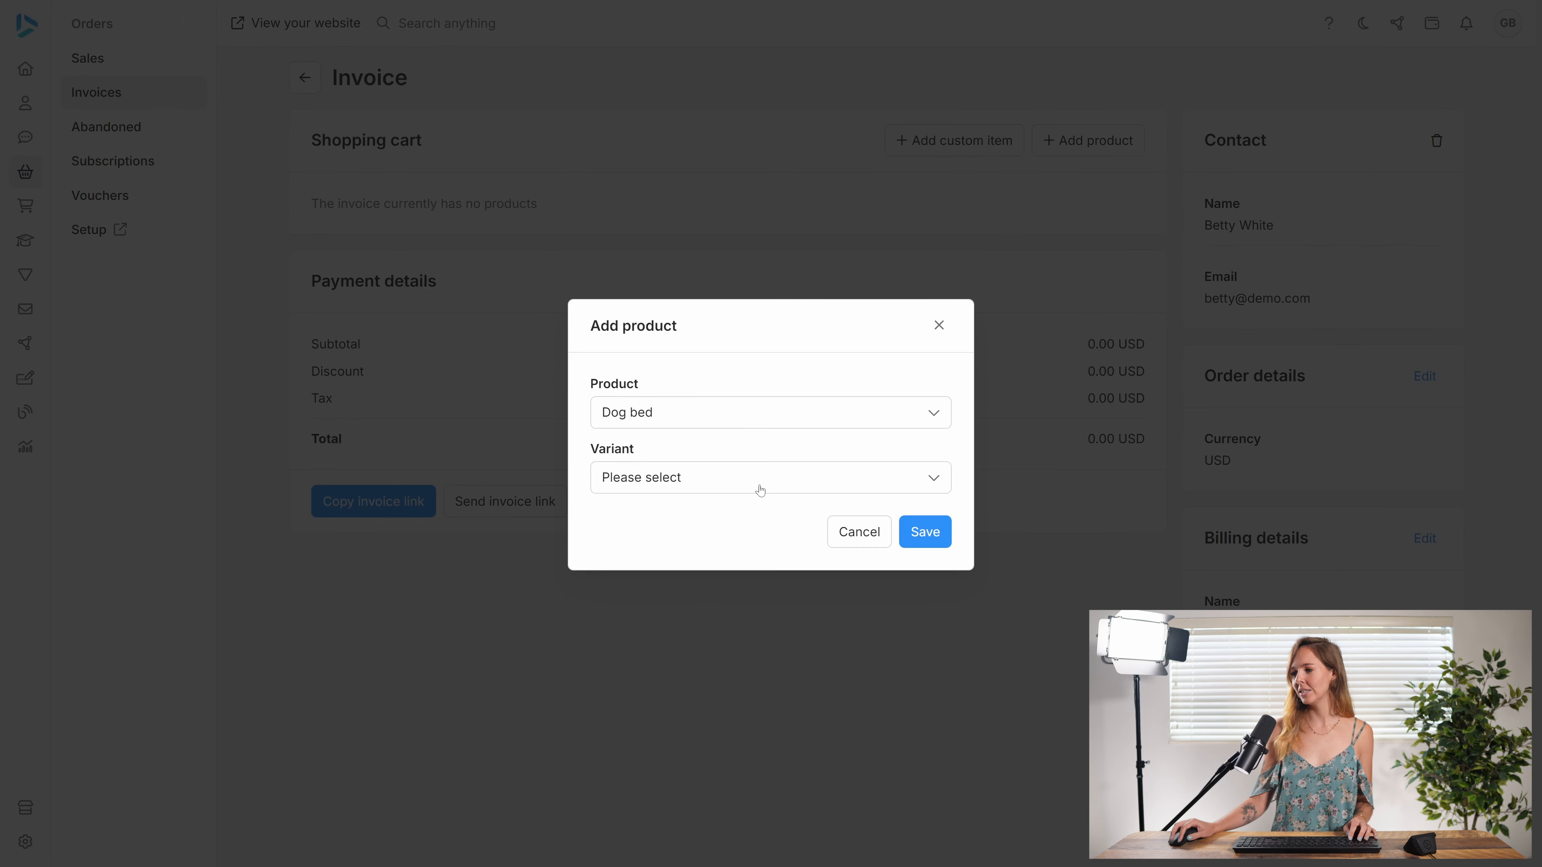
{"action": "left_click", "coordinate": [760, 491]}
{"action": "left_click", "coordinate": [677, 628]}
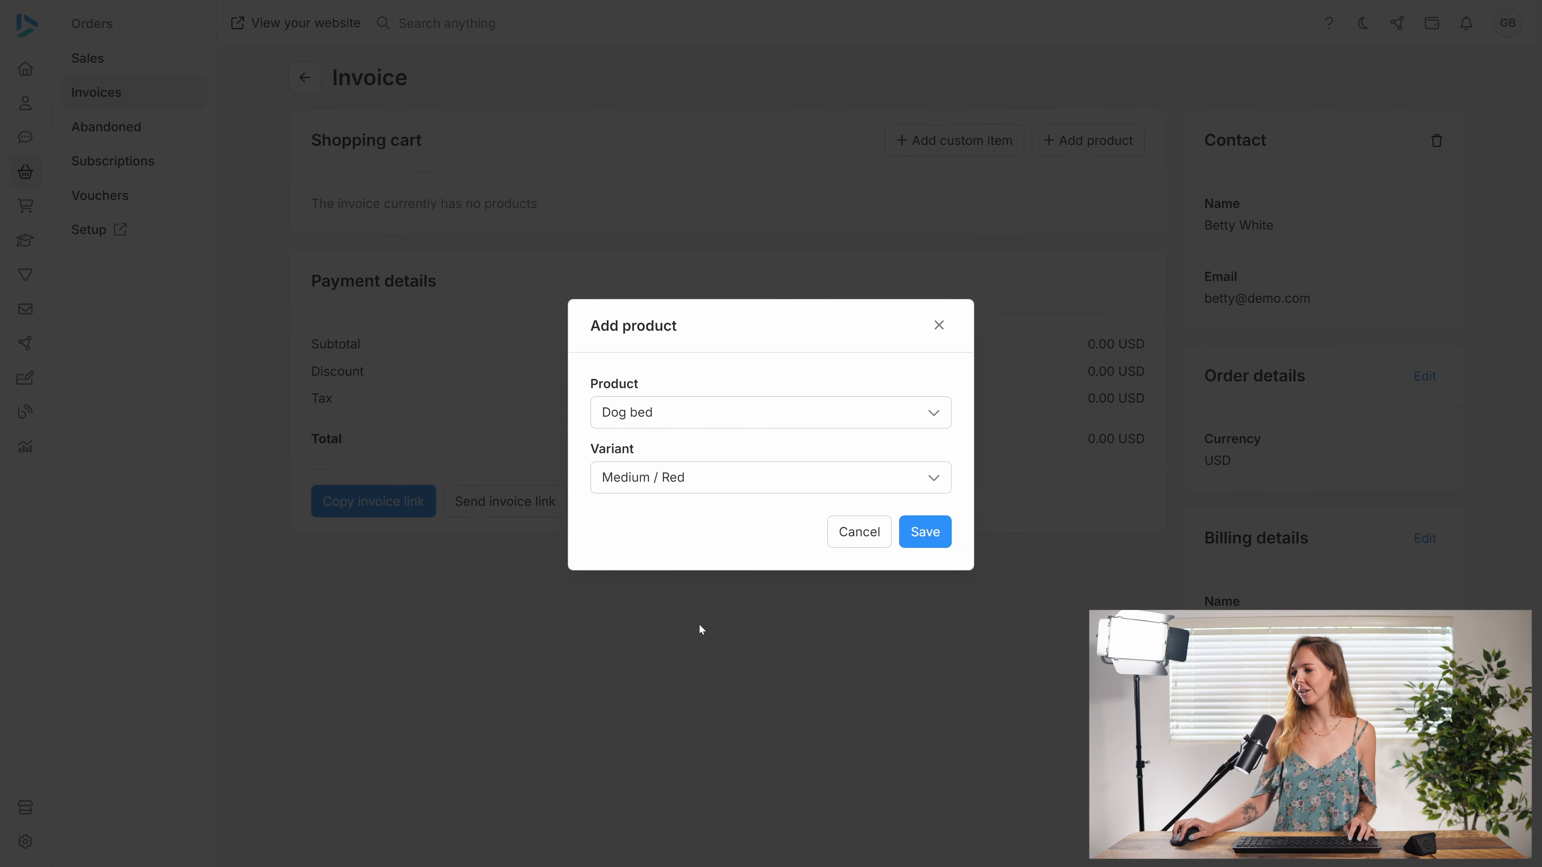
{"action": "left_click", "coordinate": [933, 536]}
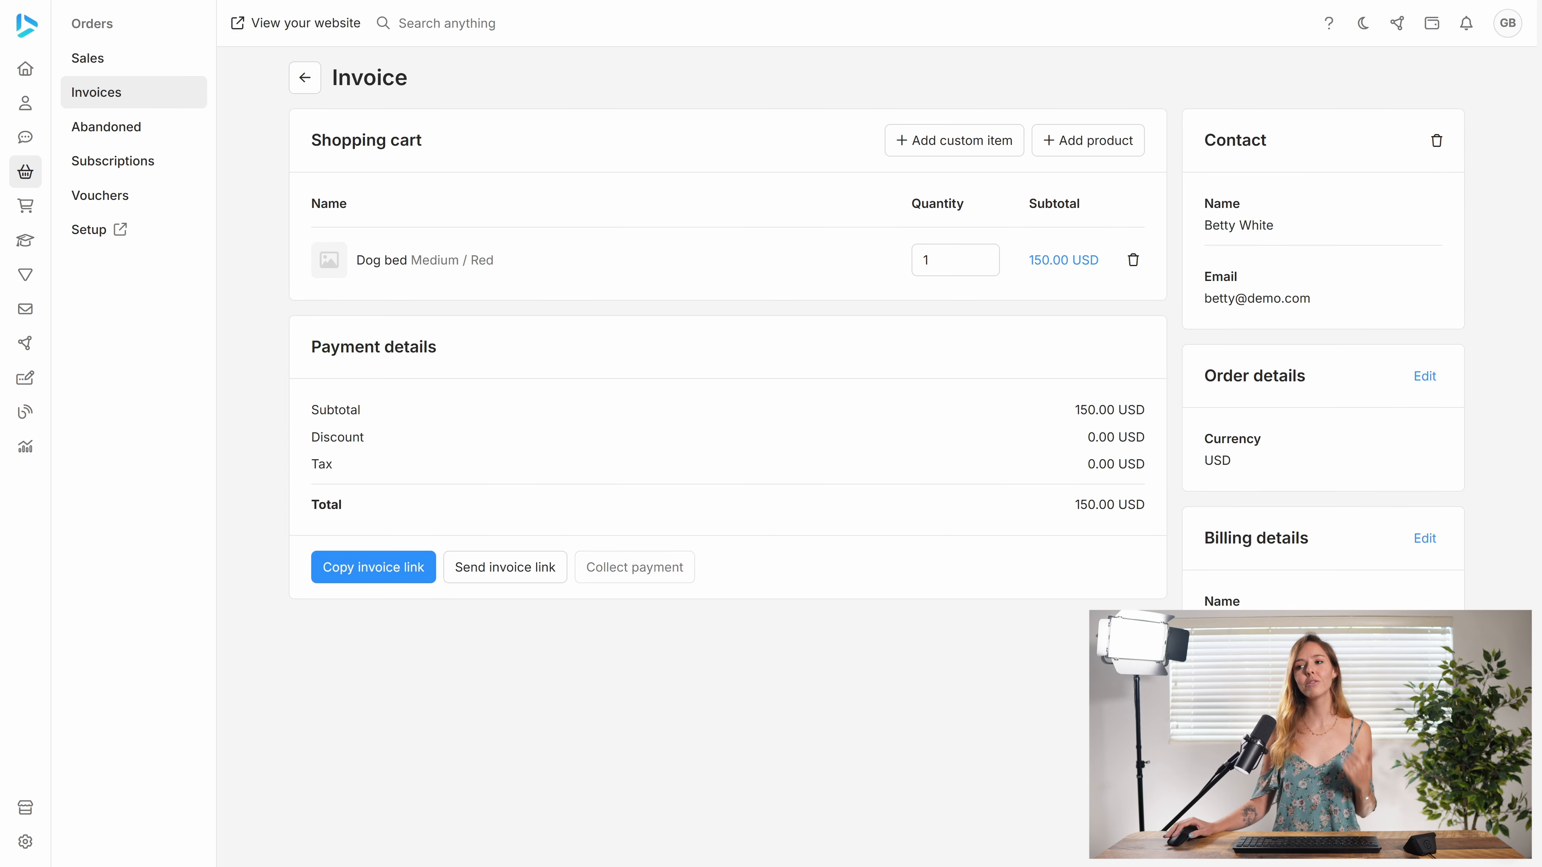
Change the 50Off discount's type to Automatic
{"action": "left_click", "coordinate": [27, 206]}
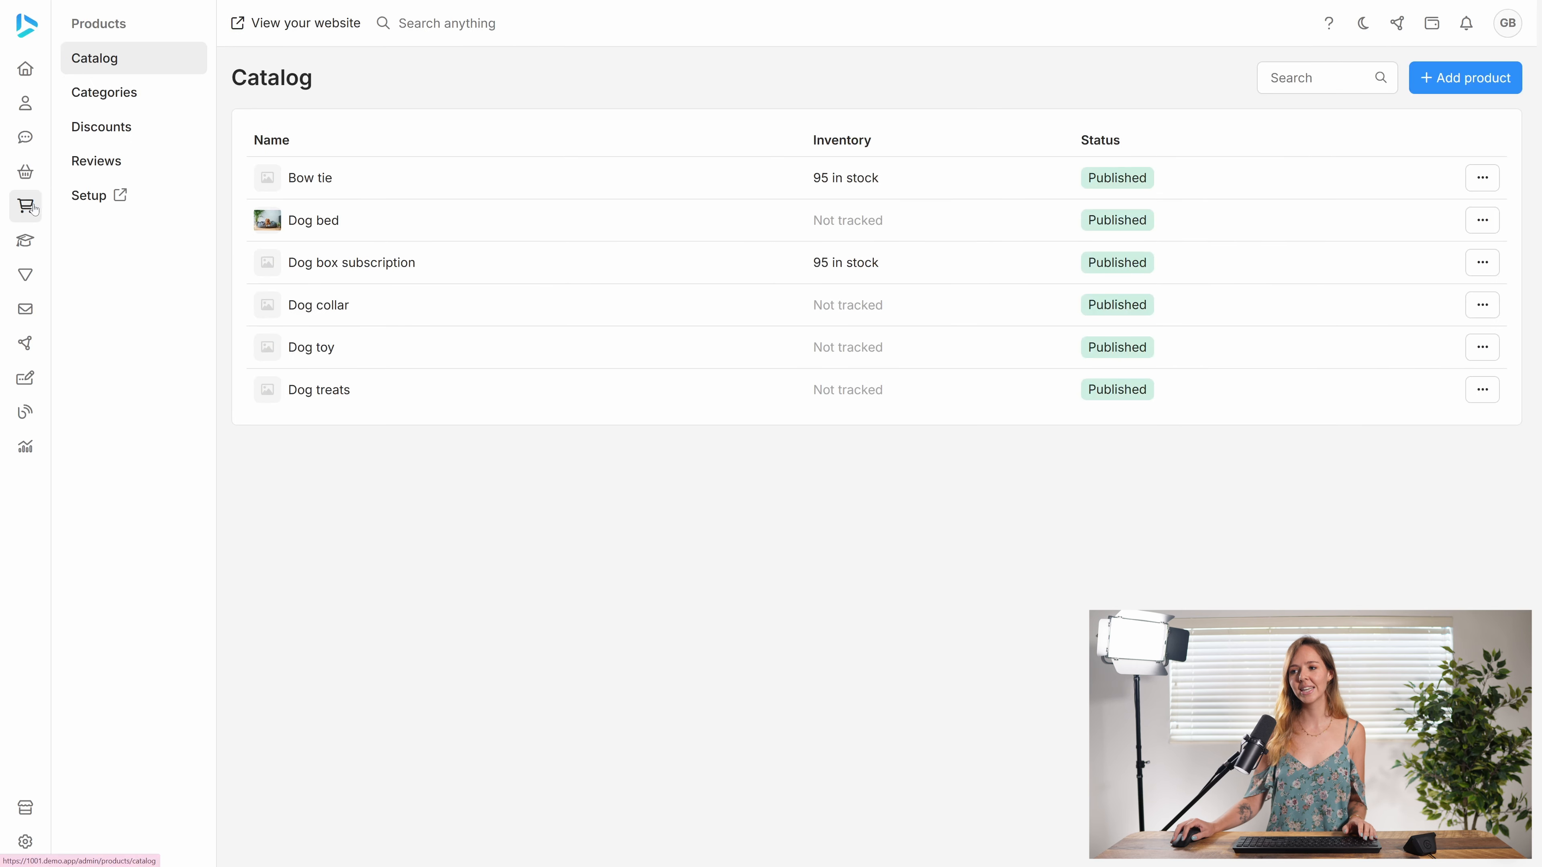
{"action": "left_click", "coordinate": [121, 126]}
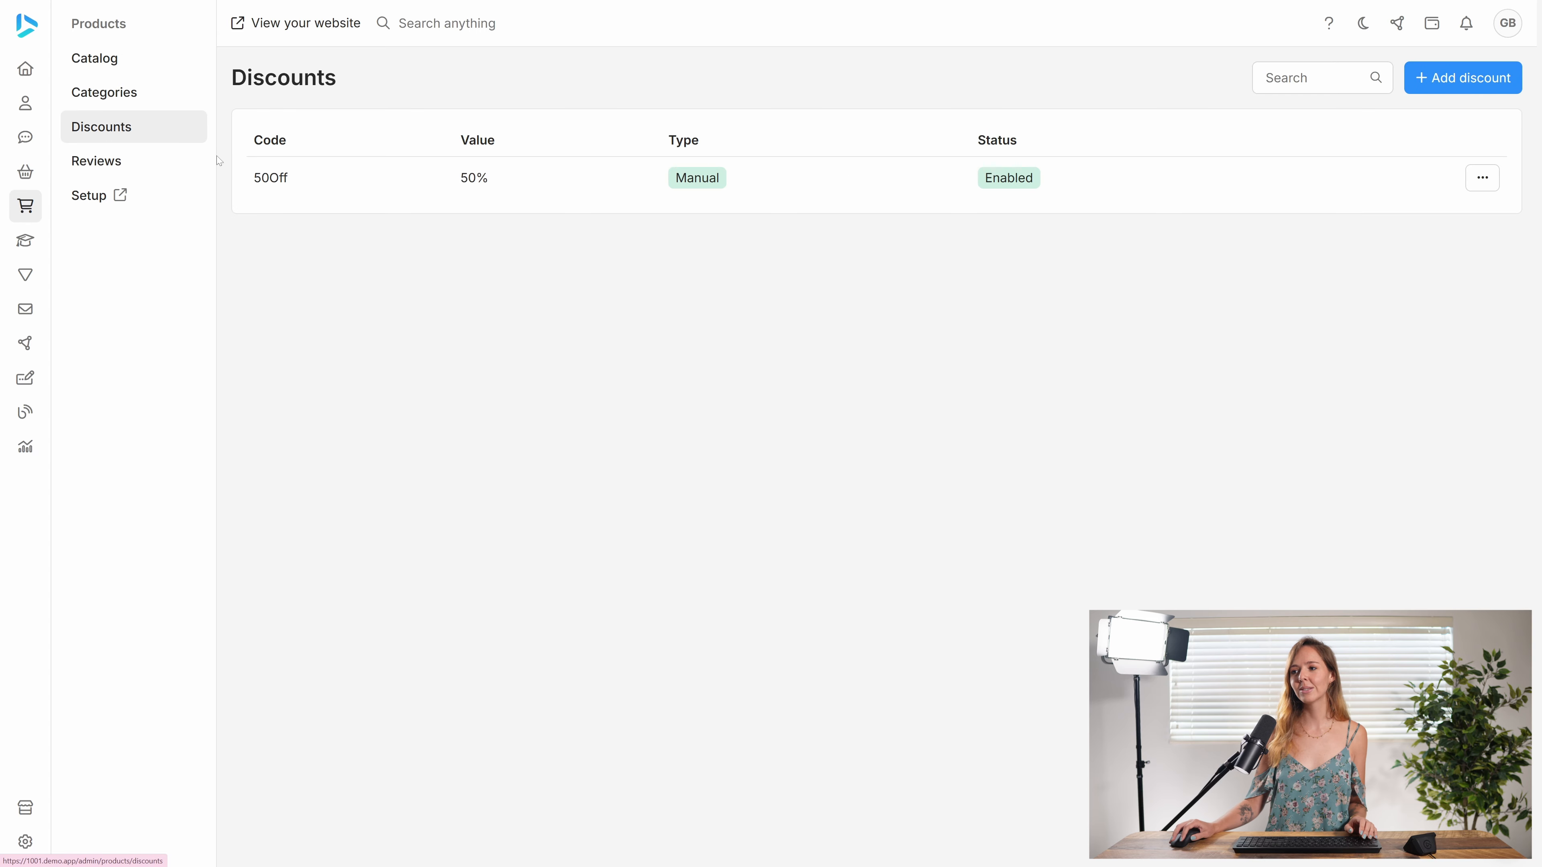
{"action": "left_click", "coordinate": [414, 184]}
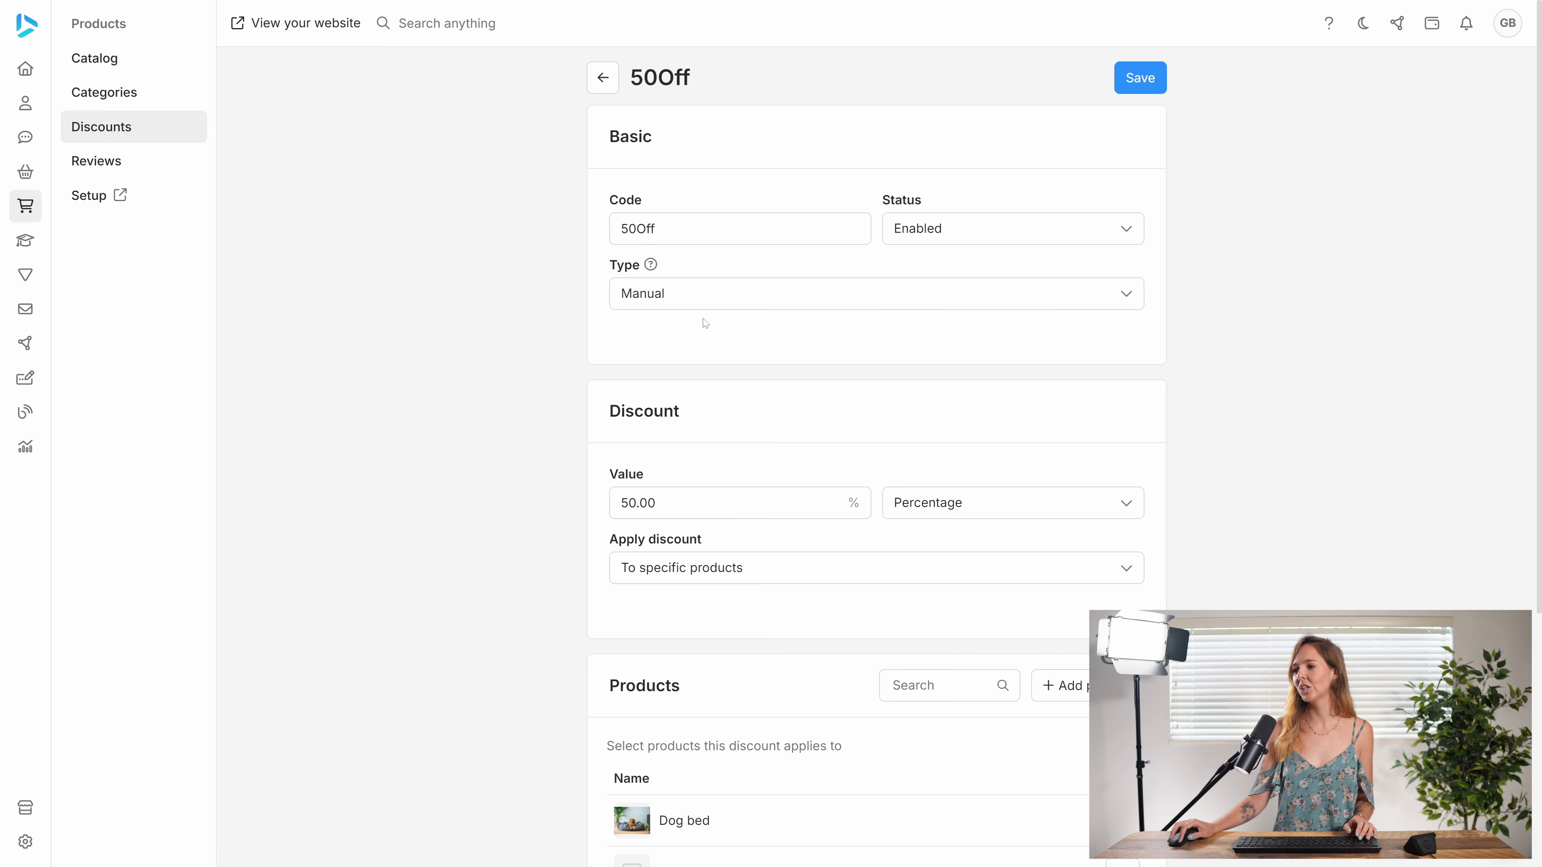
{"action": "left_click", "coordinate": [709, 298]}
{"action": "left_click", "coordinate": [686, 372]}
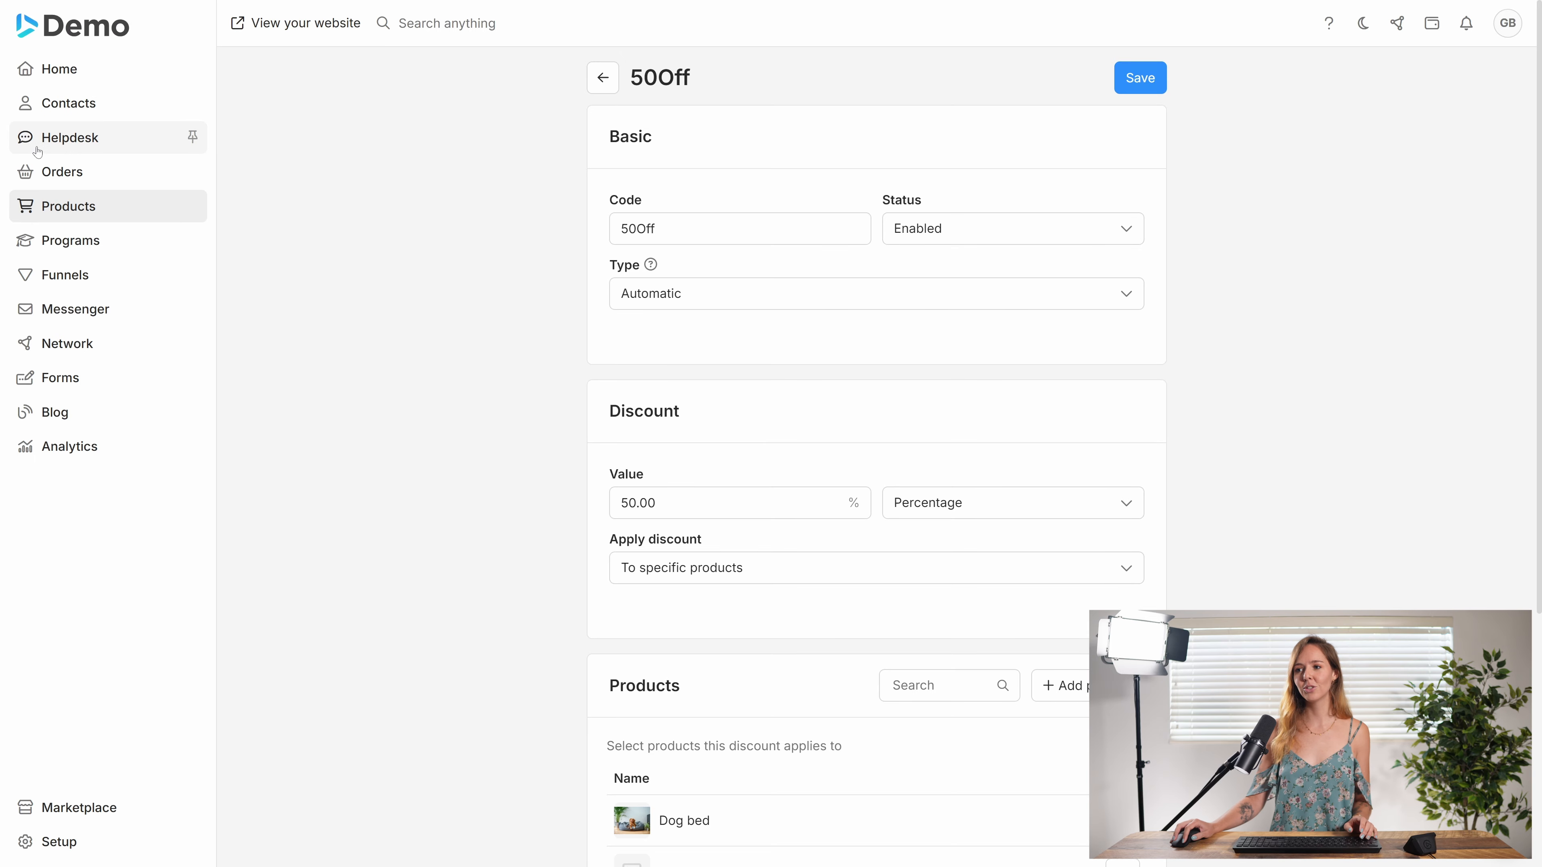
Reopen the Dog bed invoice to check its discount and payment details
{"action": "left_click", "coordinate": [54, 173]}
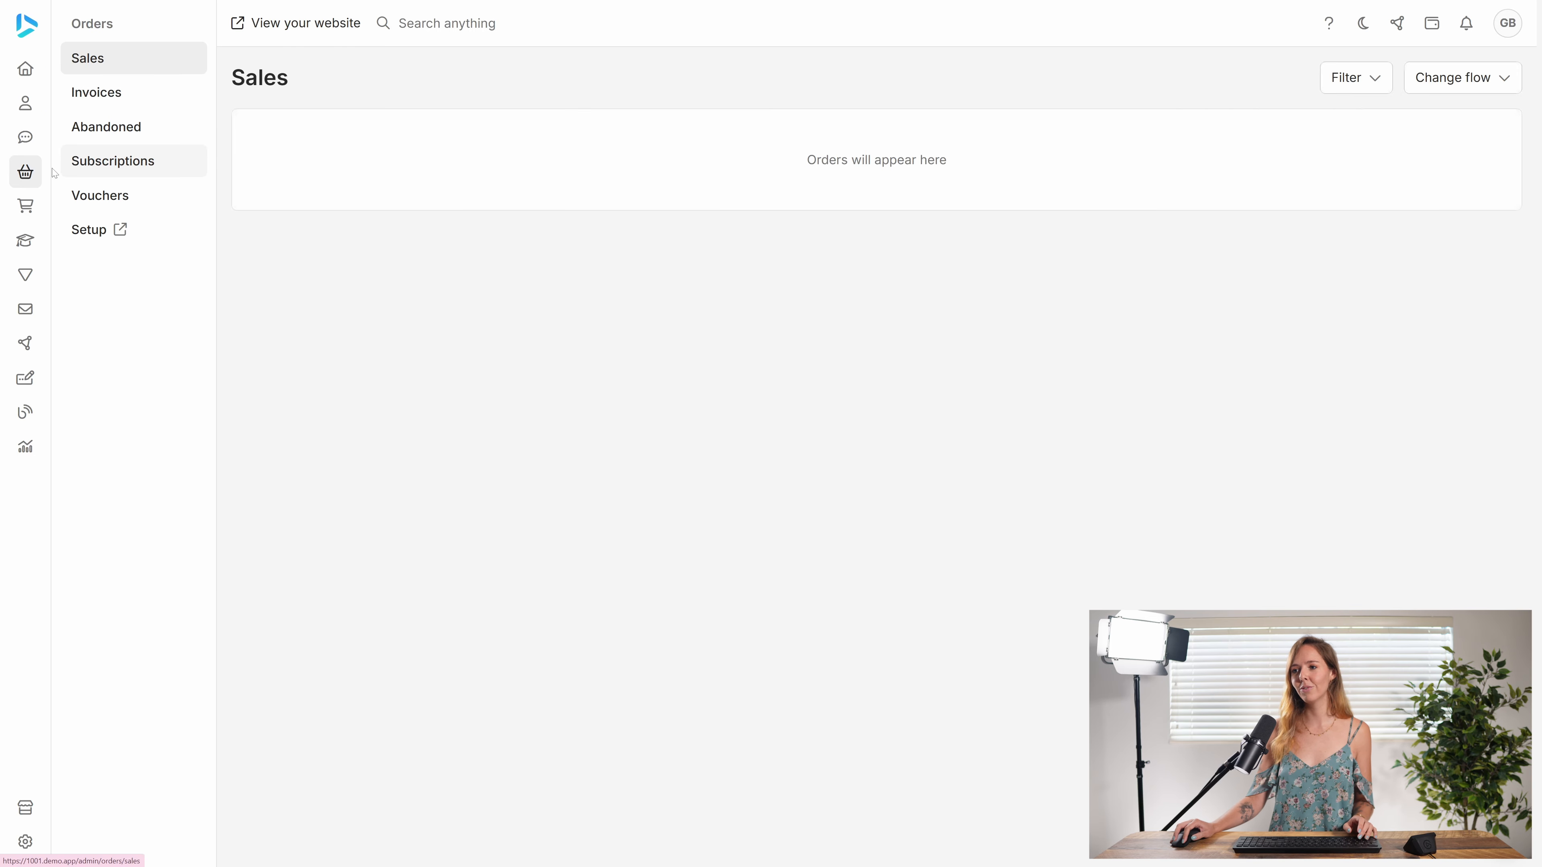
{"action": "left_click", "coordinate": [131, 92]}
{"action": "left_click", "coordinate": [446, 182]}
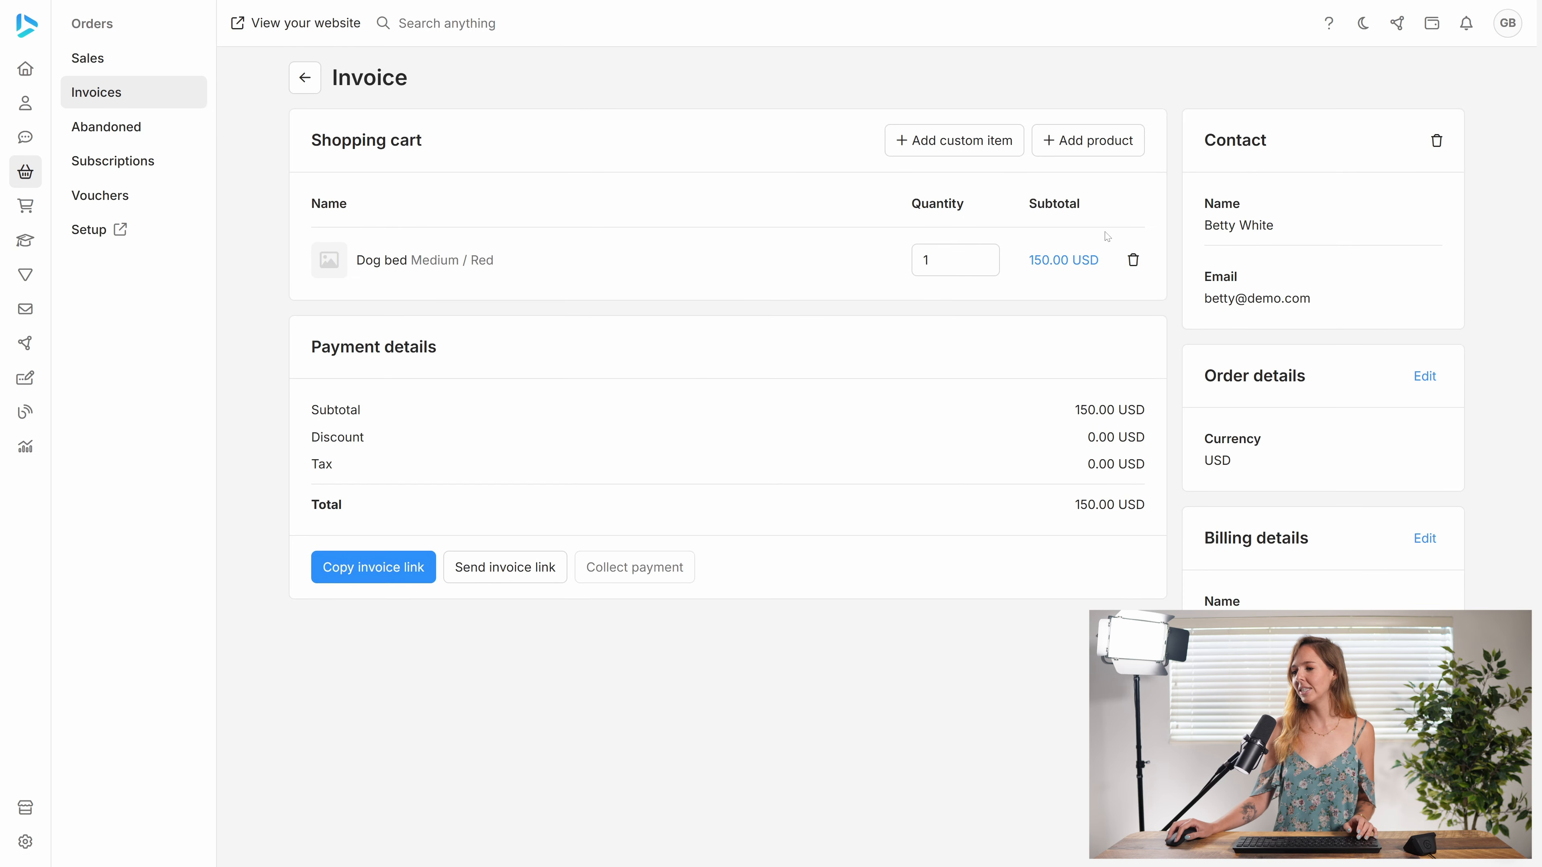
Remove the existing Dog bed item from the invoice and add the Dog bed product again in the Medium / Red variant
{"action": "left_click", "coordinate": [1133, 261]}
{"action": "left_click", "coordinate": [1057, 147]}
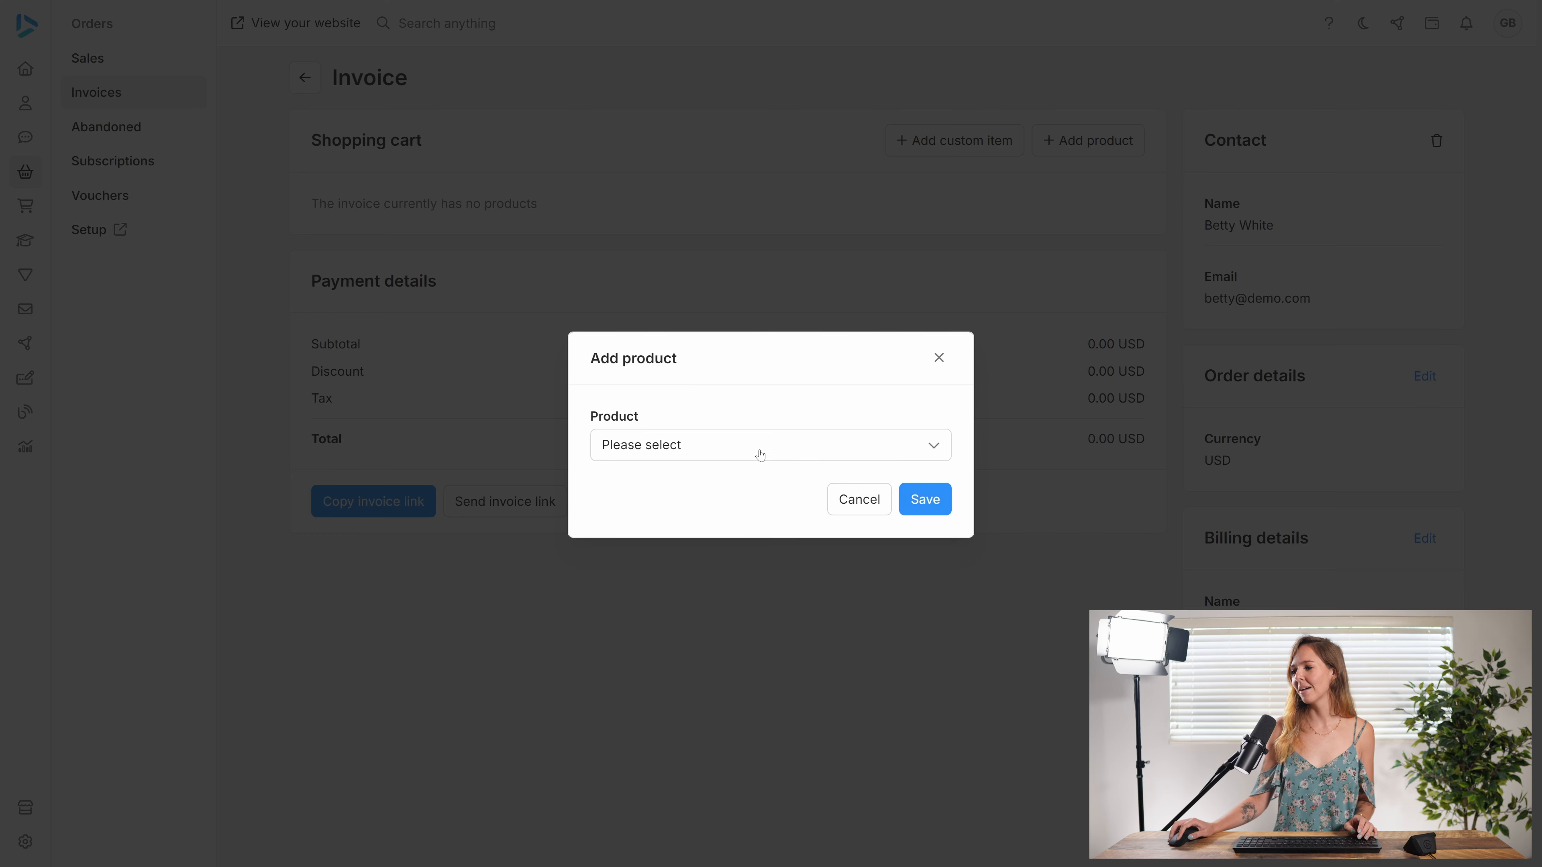
{"action": "left_click", "coordinate": [706, 448]}
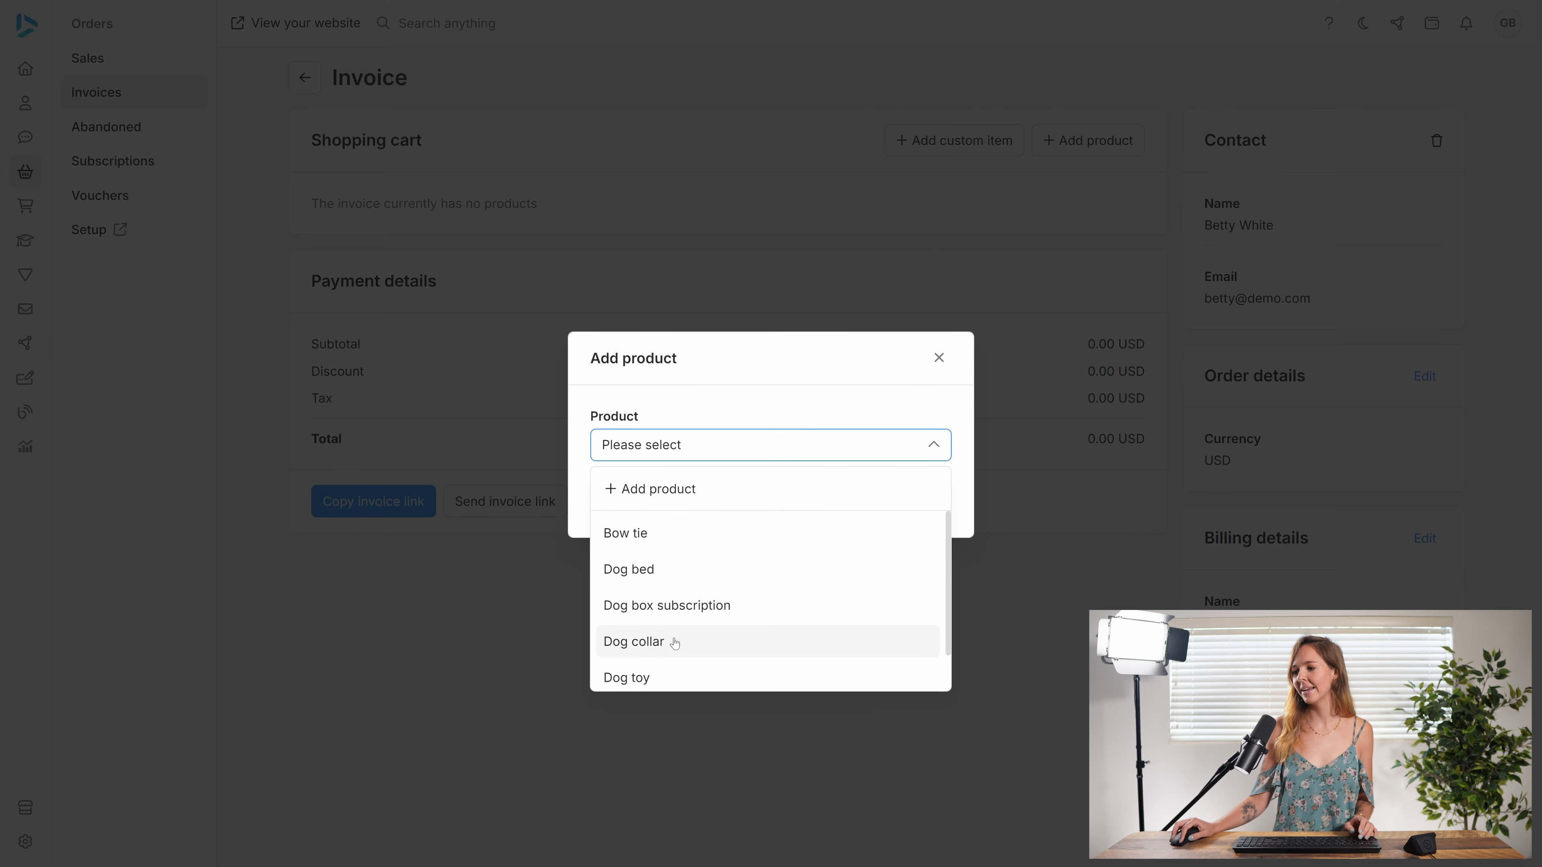
{"action": "left_click", "coordinate": [673, 569]}
{"action": "left_click", "coordinate": [705, 480]}
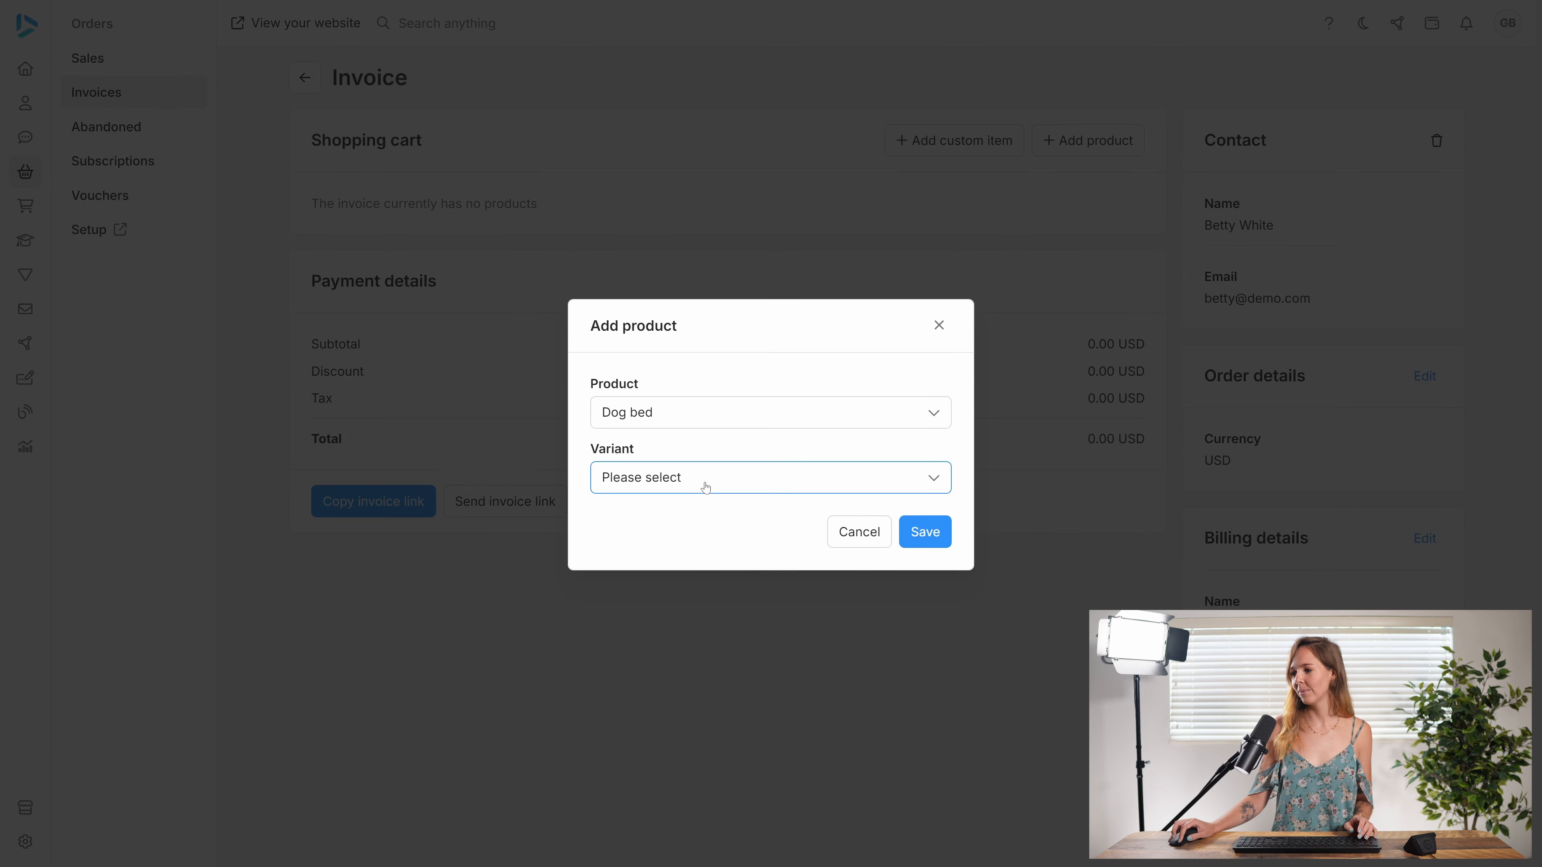
{"action": "left_click", "coordinate": [662, 630]}
{"action": "left_click", "coordinate": [926, 532]}
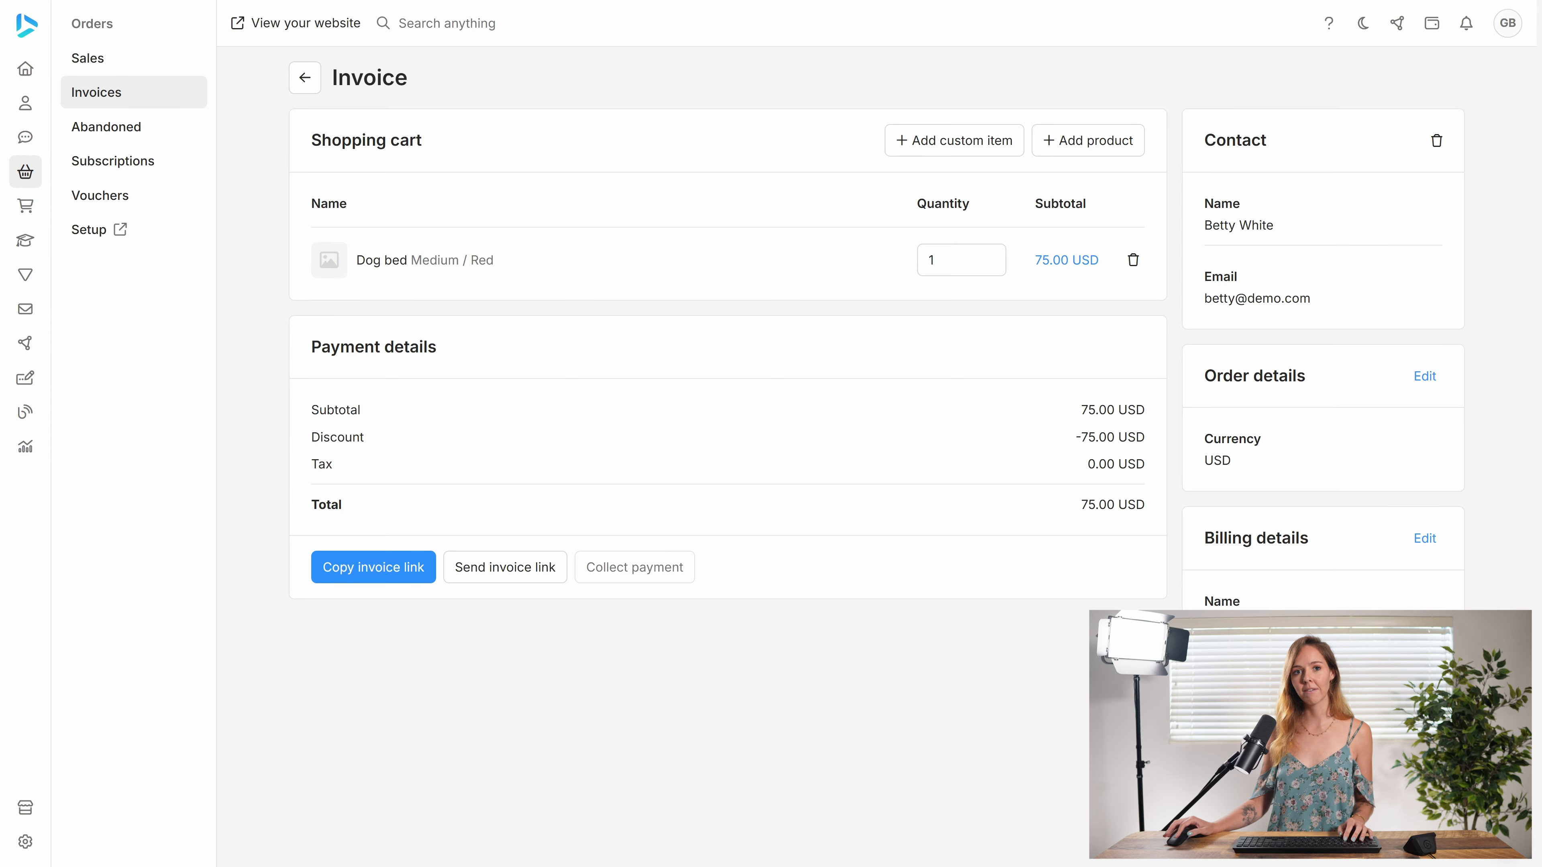
Add the Bow tie product to the invoice's shopping cart alongside the Dog bed
{"action": "left_click", "coordinate": [1049, 153]}
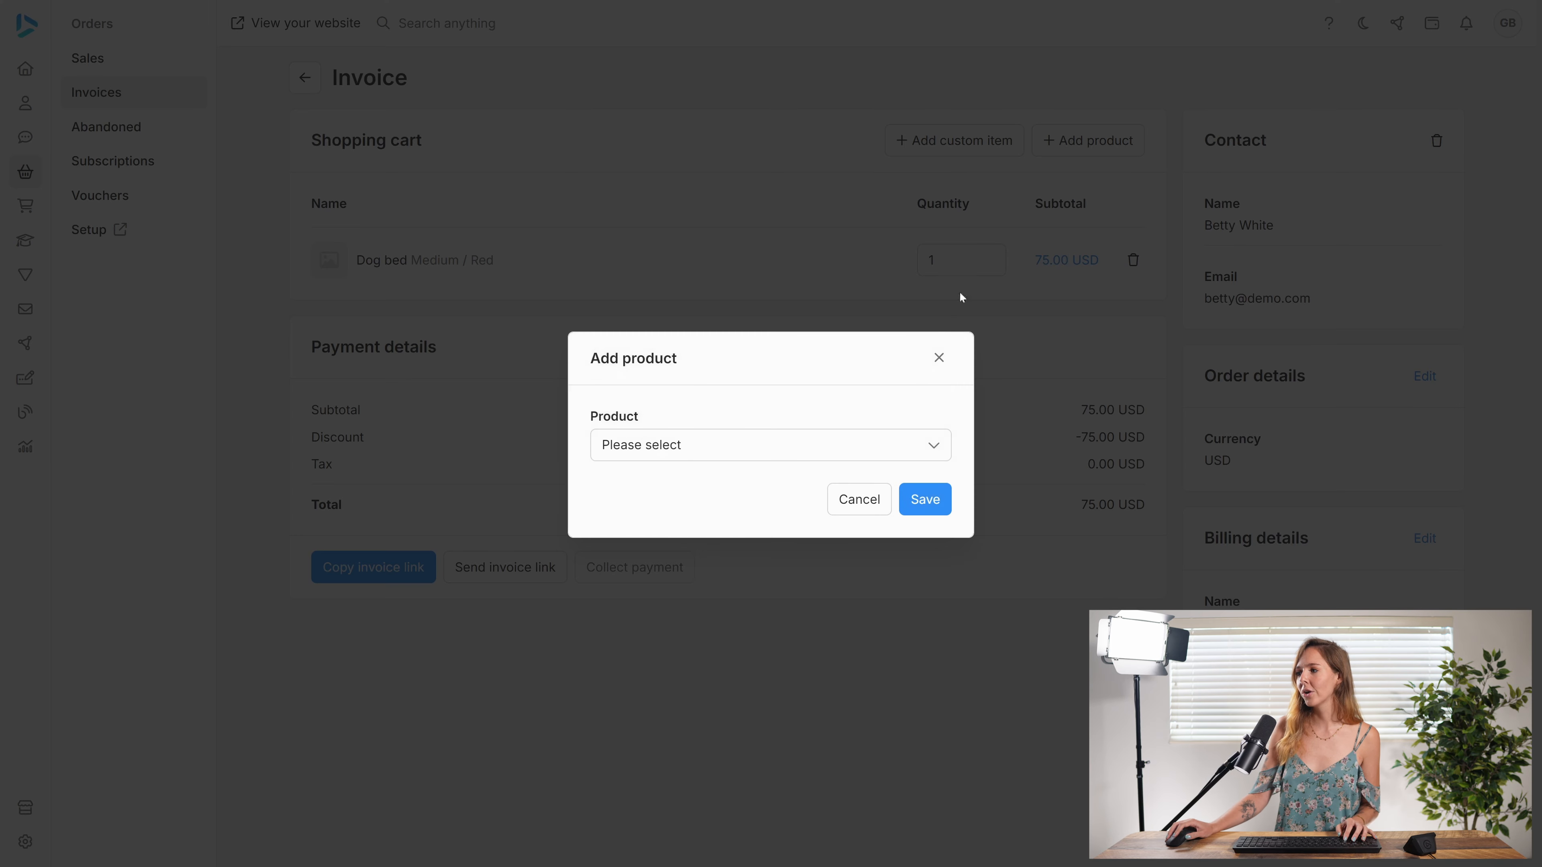
{"action": "left_click", "coordinate": [678, 450]}
{"action": "left_click", "coordinate": [663, 534]}
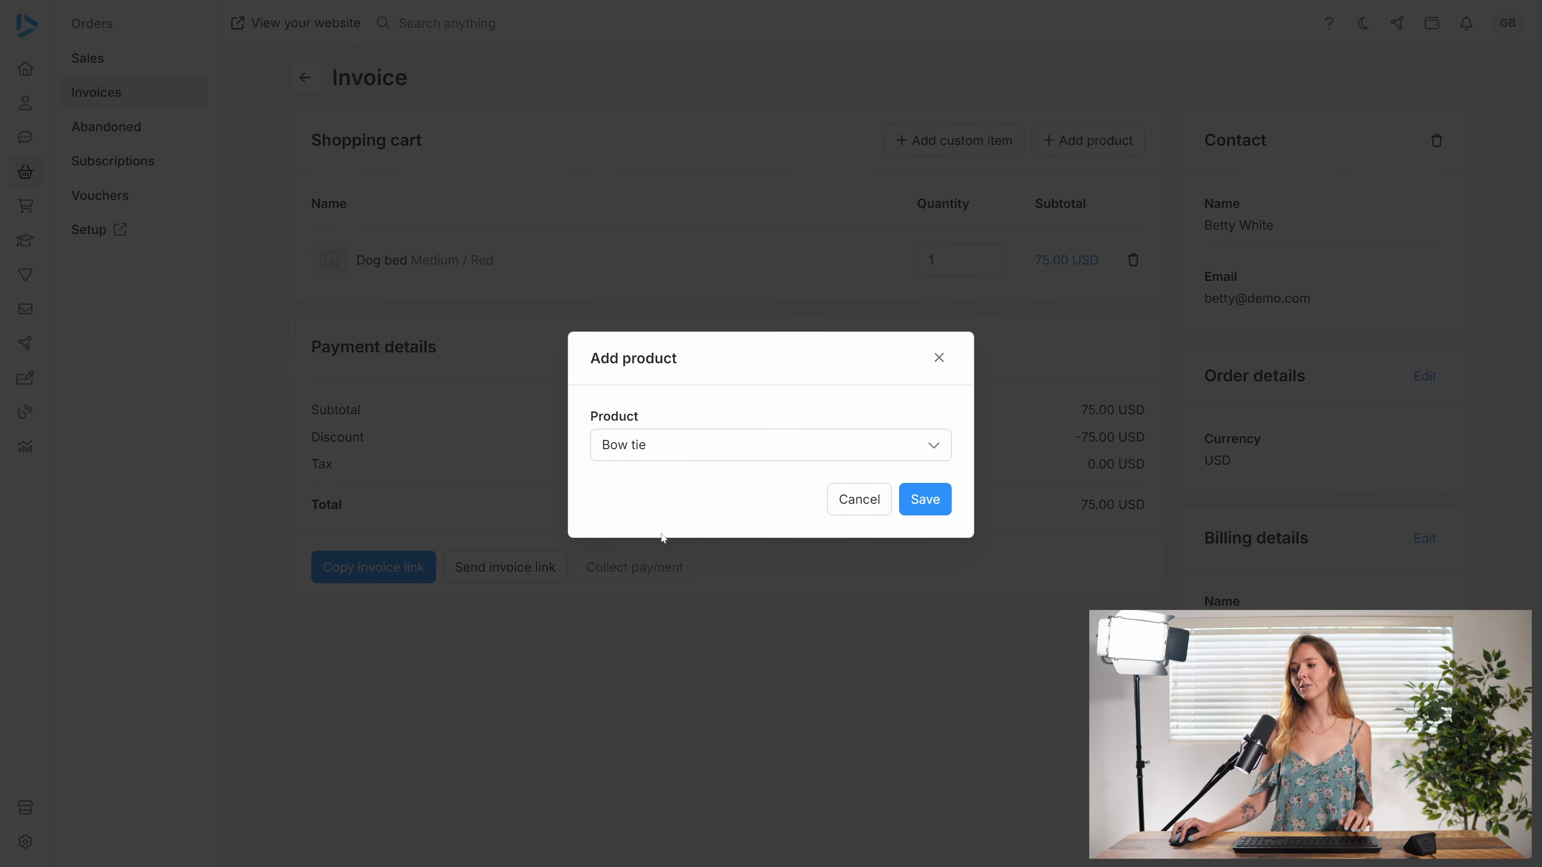
{"action": "left_click", "coordinate": [916, 501]}
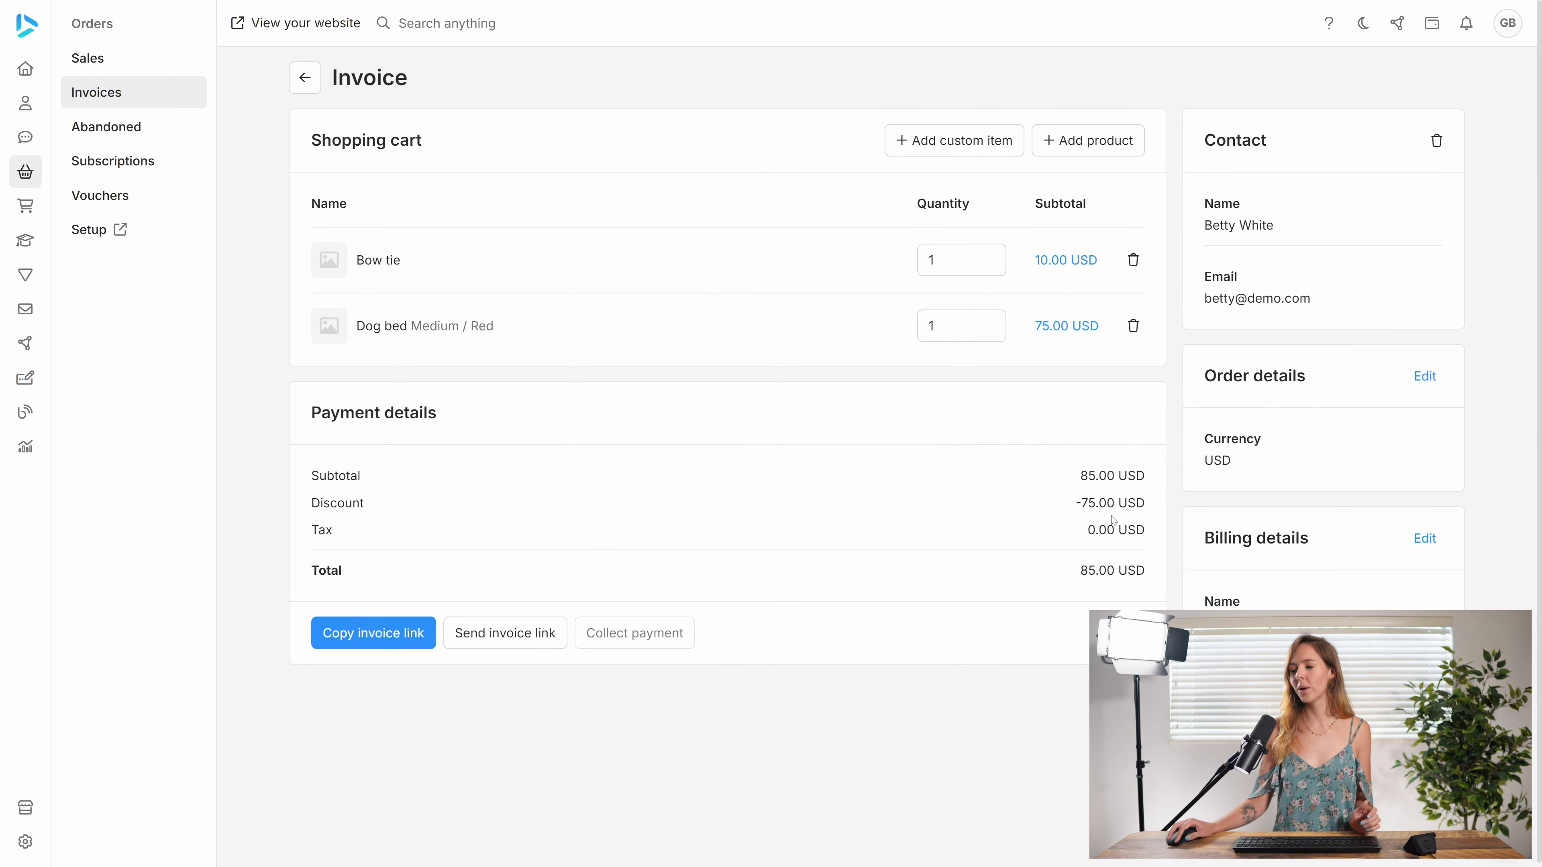
Add the Dog toy product to the same invoice's shopping cart
{"action": "left_click", "coordinate": [1067, 145]}
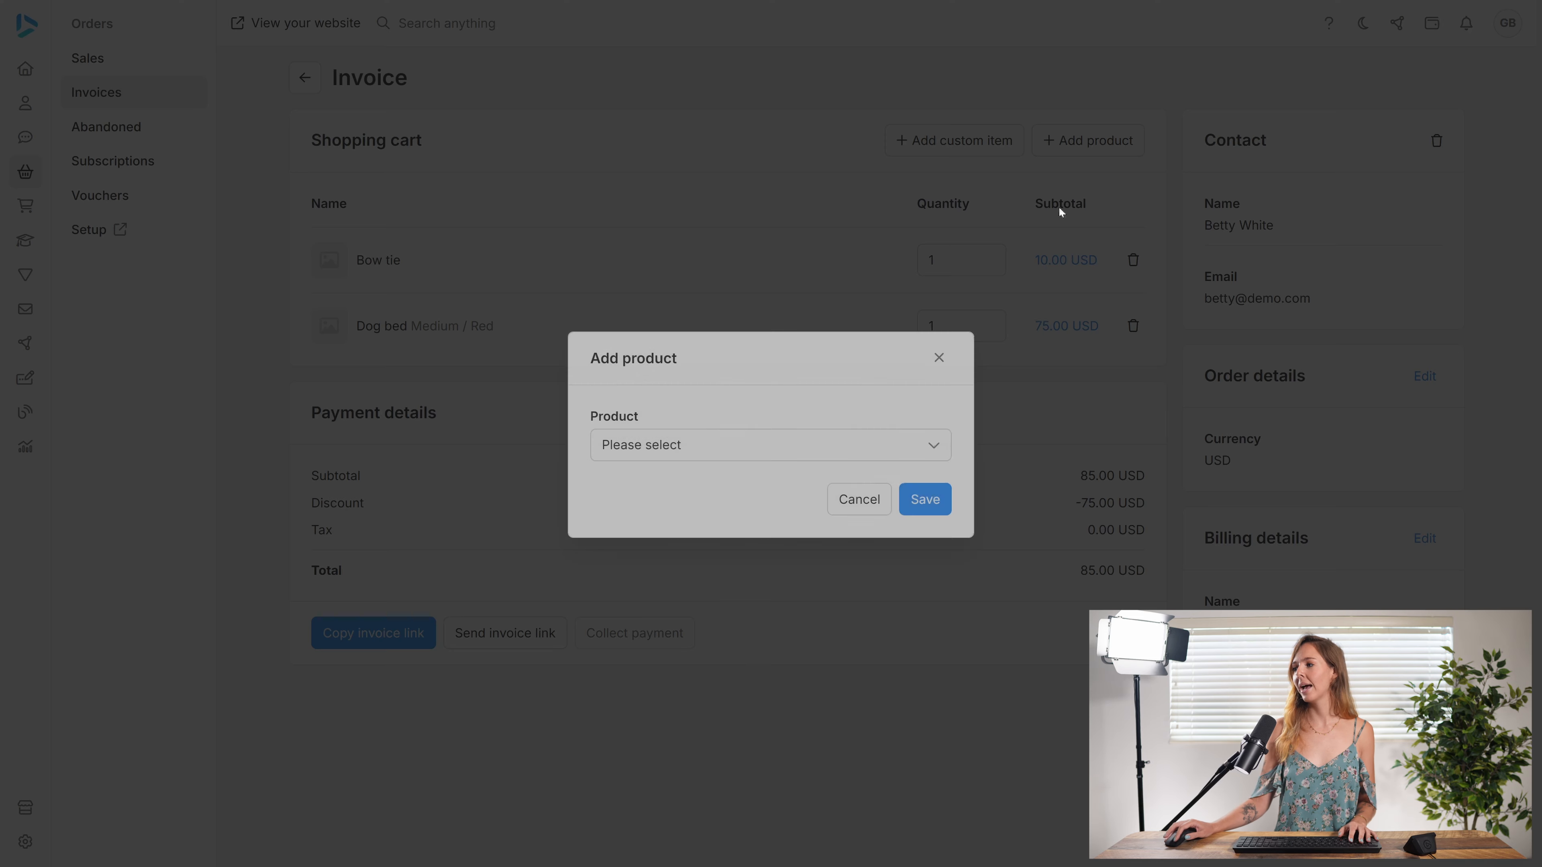
{"action": "left_click", "coordinate": [721, 456]}
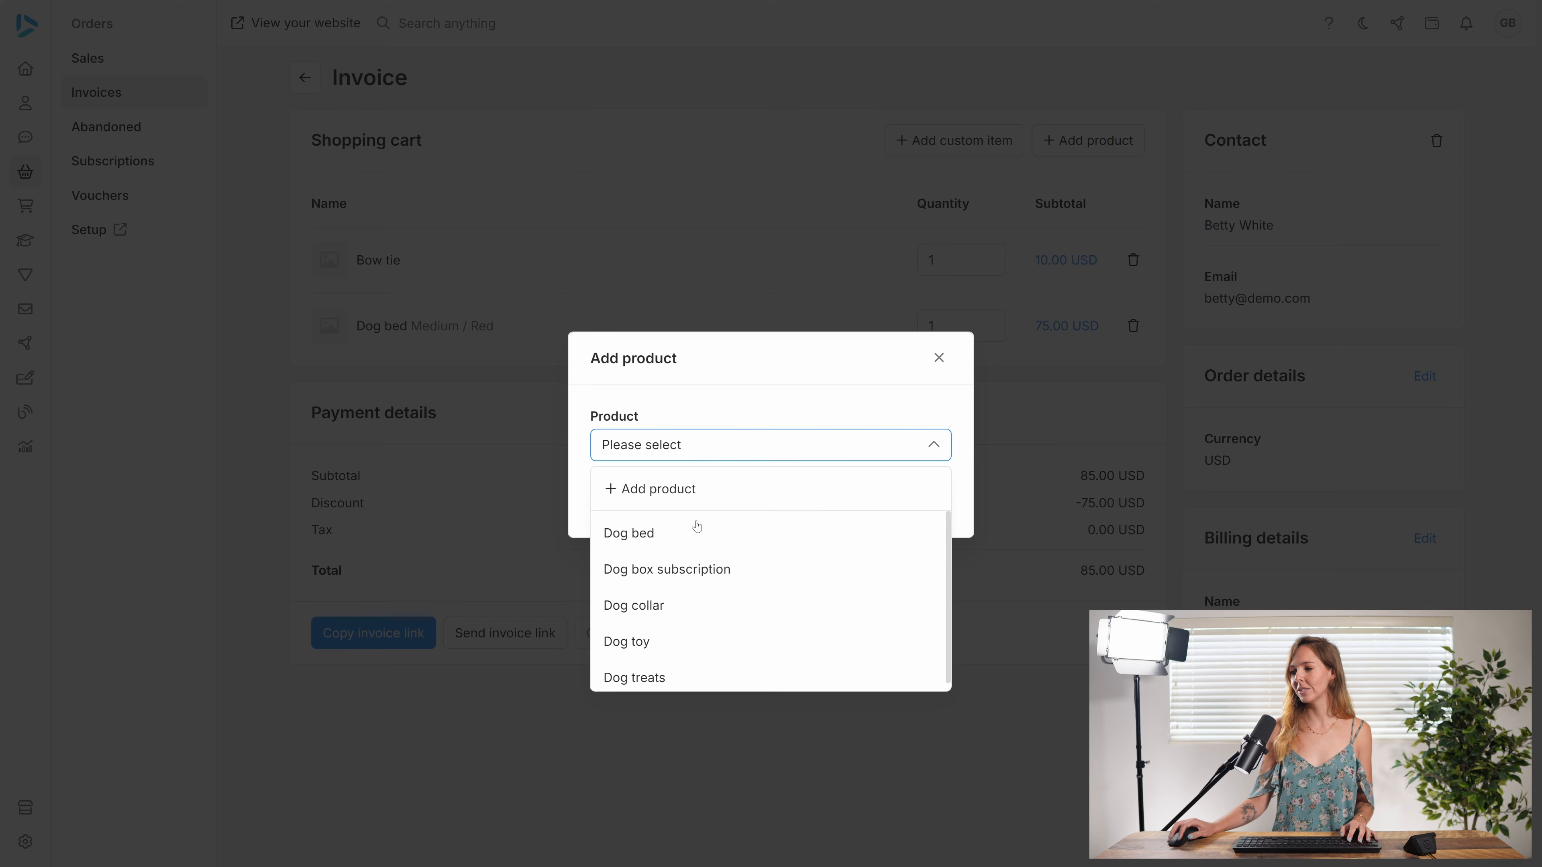
{"action": "left_click", "coordinate": [691, 641]}
{"action": "left_click", "coordinate": [932, 508]}
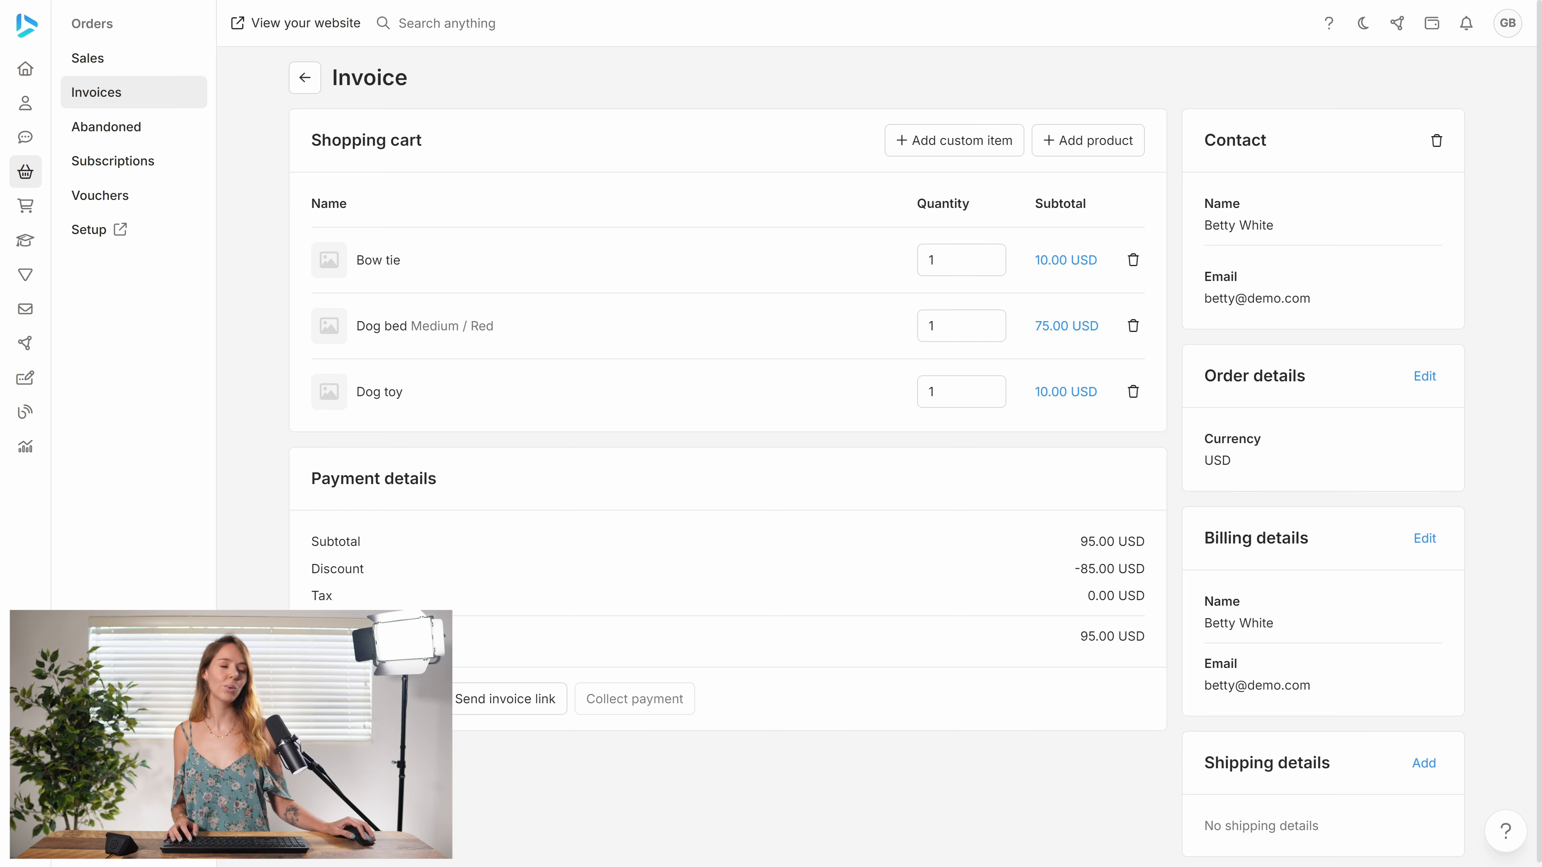
Add the Dog treats product to the invoice as a further cart item
{"action": "left_click", "coordinate": [1052, 150]}
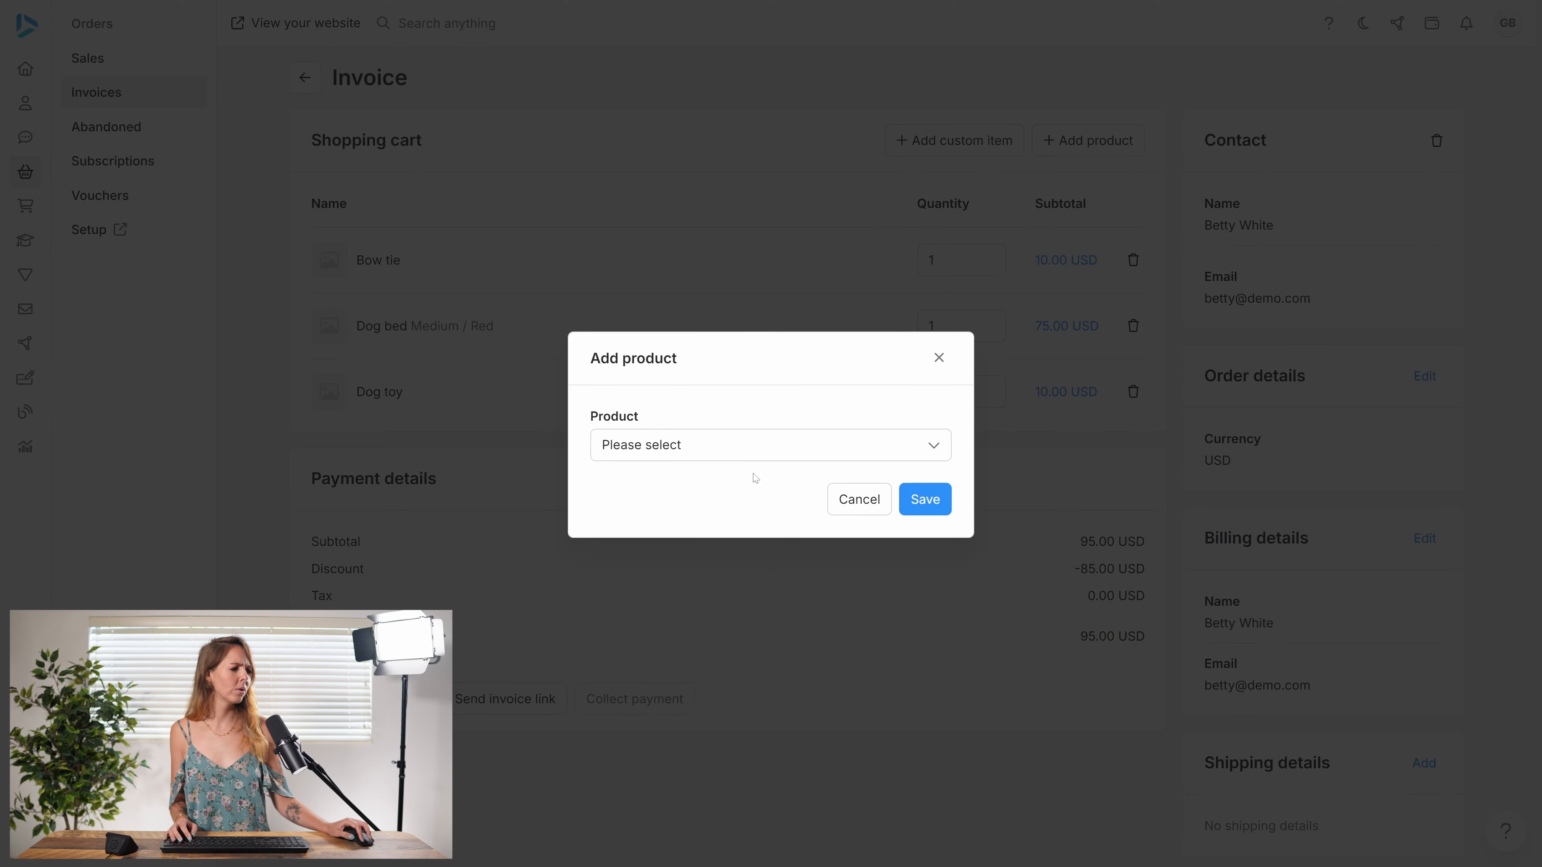
{"action": "left_click", "coordinate": [755, 449]}
{"action": "left_click", "coordinate": [695, 644]}
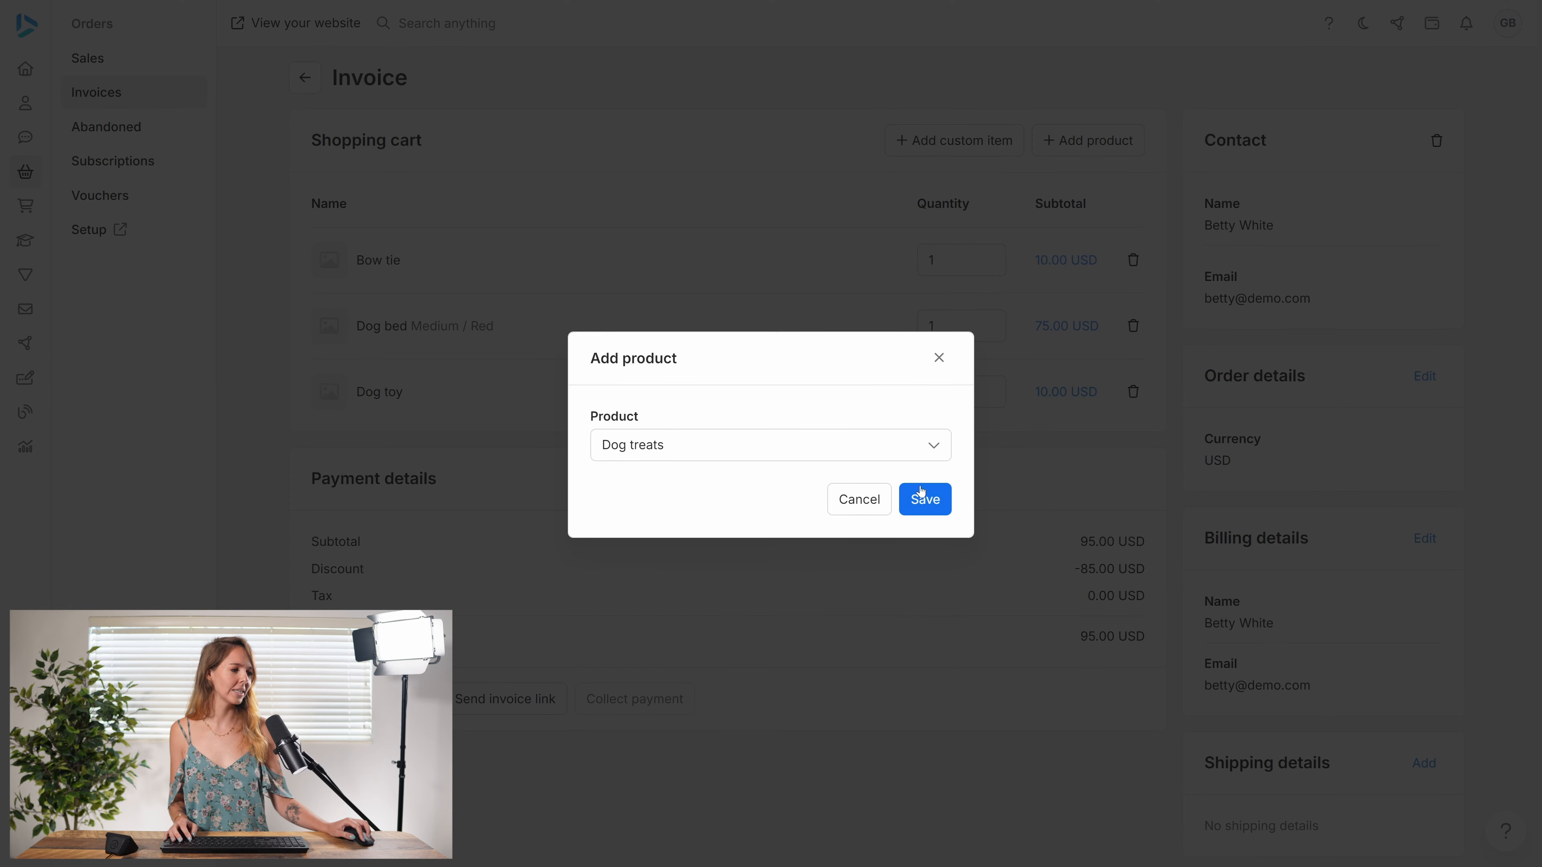
{"action": "left_click", "coordinate": [923, 500]}
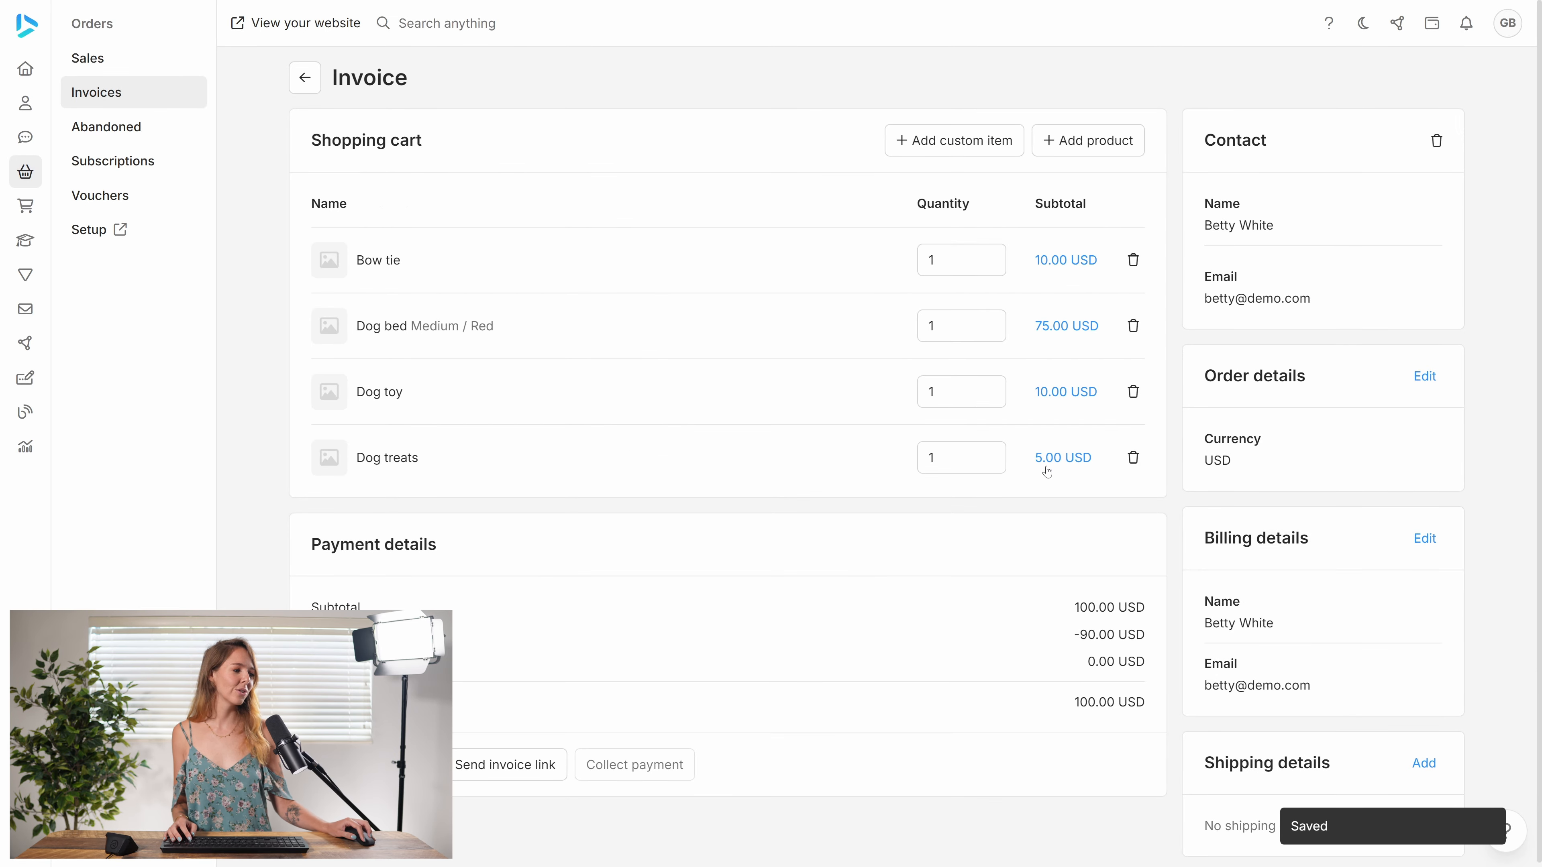